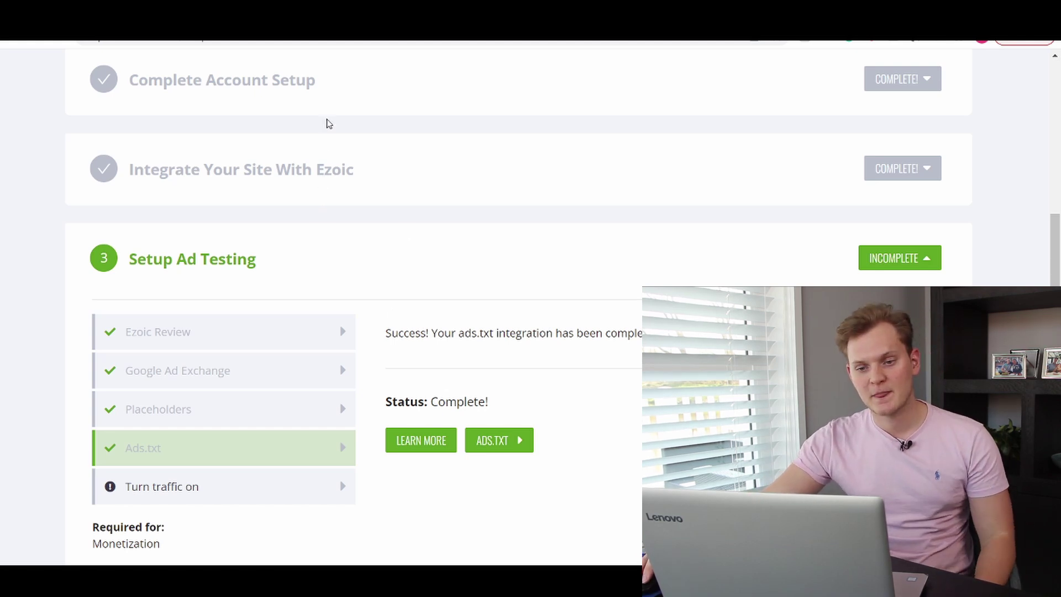
Briefly review Complete Account Setup, then open Integrate Your Site With Ezoic to confirm integration is completed.
{"action": "left_click", "coordinate": [256, 81]}
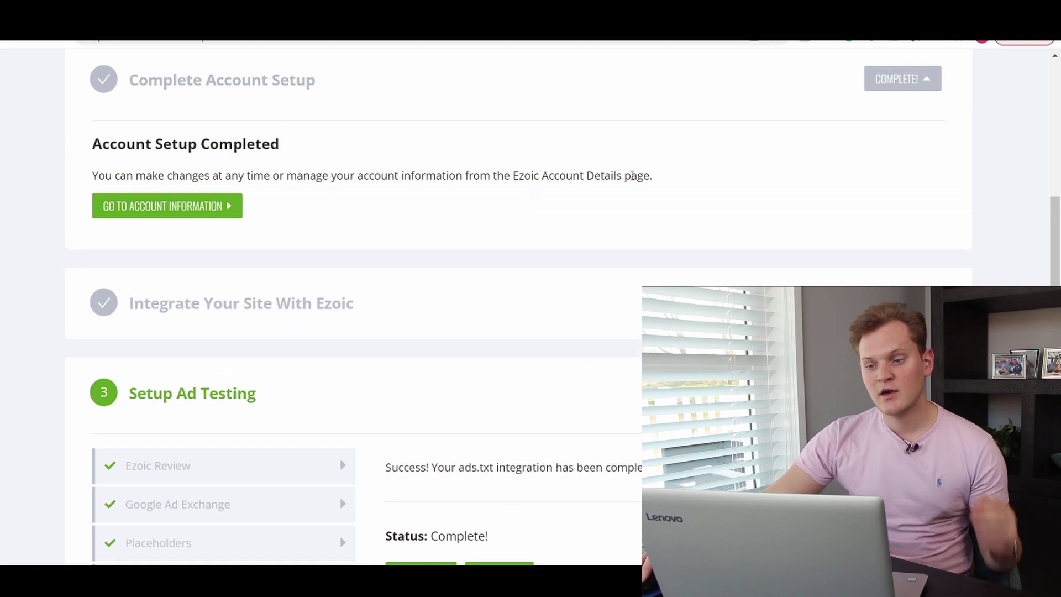
{"action": "left_click_drag", "start_coordinate": [656, 177], "coordinate": [92, 167]}
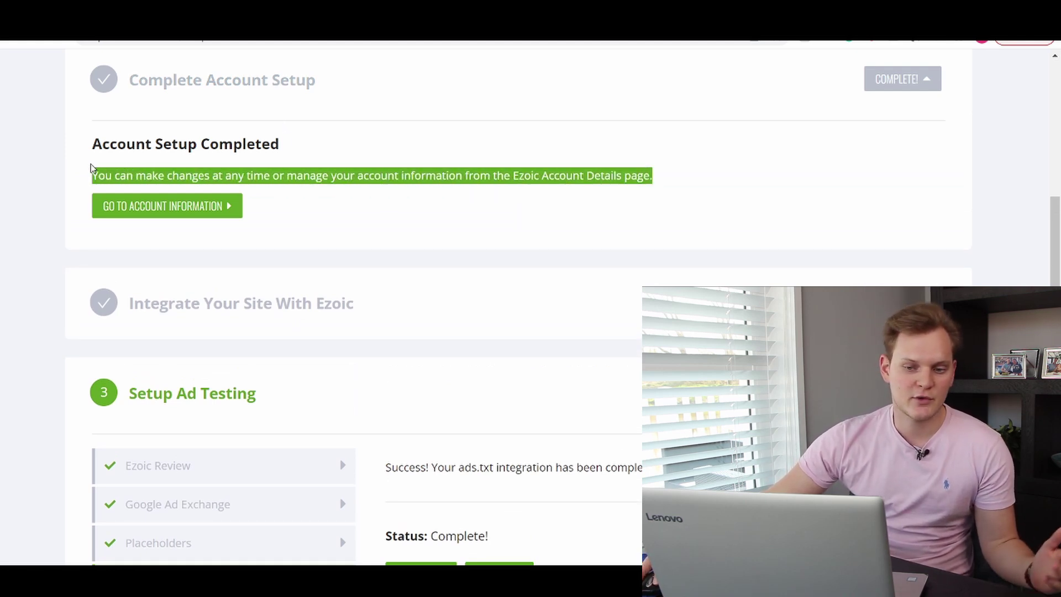
{"action": "left_click", "coordinate": [303, 175]}
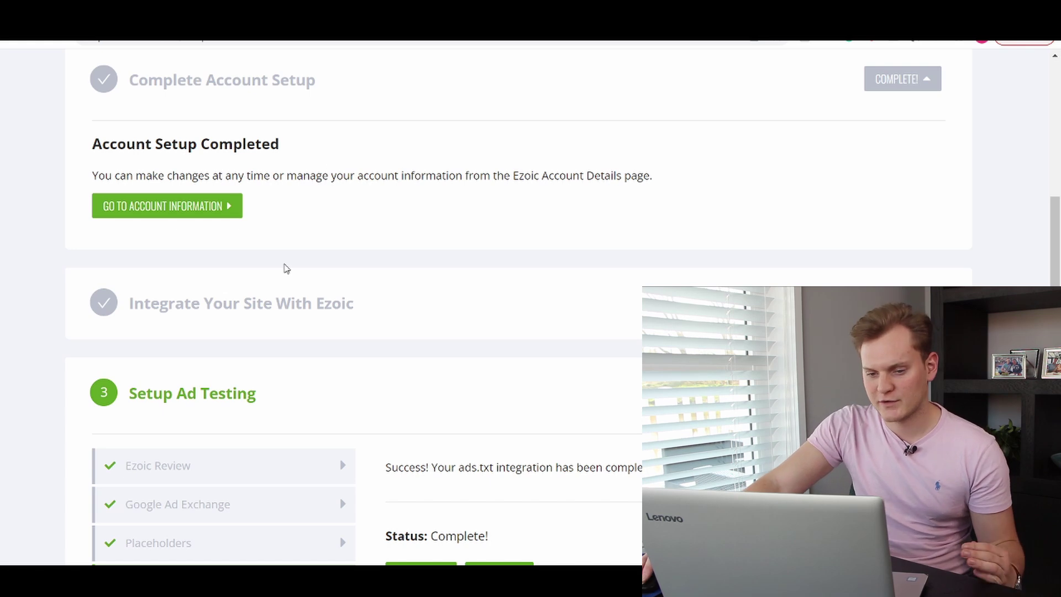
{"action": "left_click", "coordinate": [246, 84]}
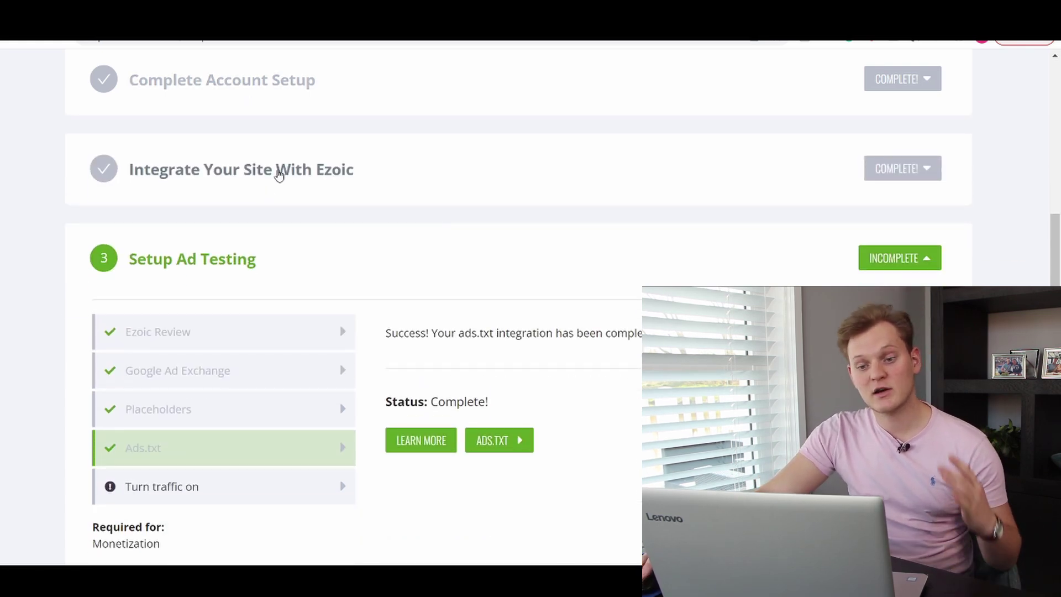
{"action": "left_click", "coordinate": [277, 176]}
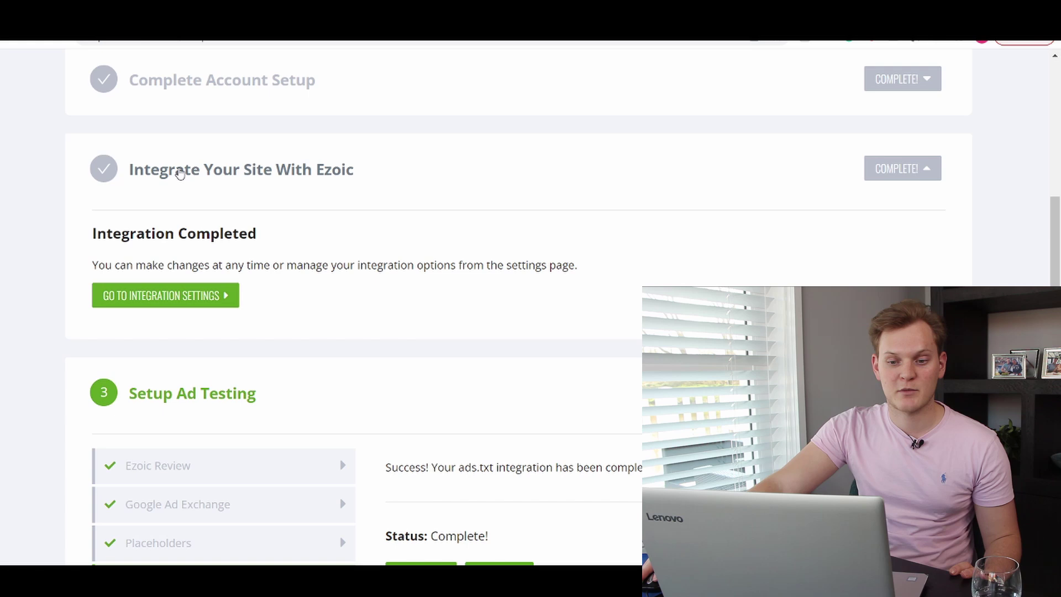
Reopen Setup Ad Testing and review the Ezoic Review status, including its 10-business-day note.
{"action": "left_click", "coordinate": [211, 161]}
{"action": "left_click", "coordinate": [188, 321]}
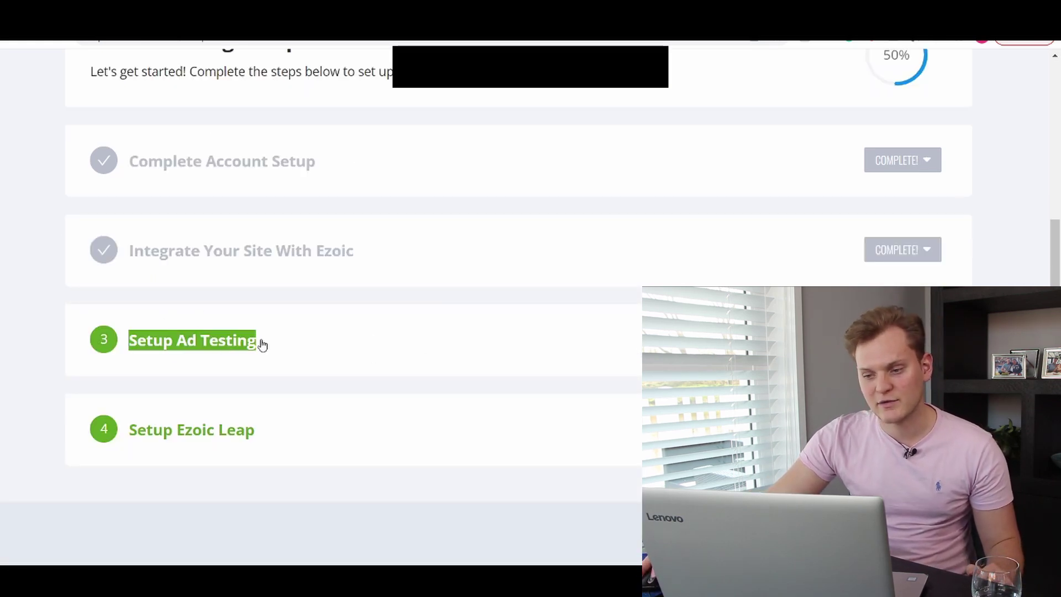
{"action": "left_click", "coordinate": [236, 341]}
{"action": "scroll", "coordinate": [210, 217], "scroll_direction": "down", "scroll_amount": 4}
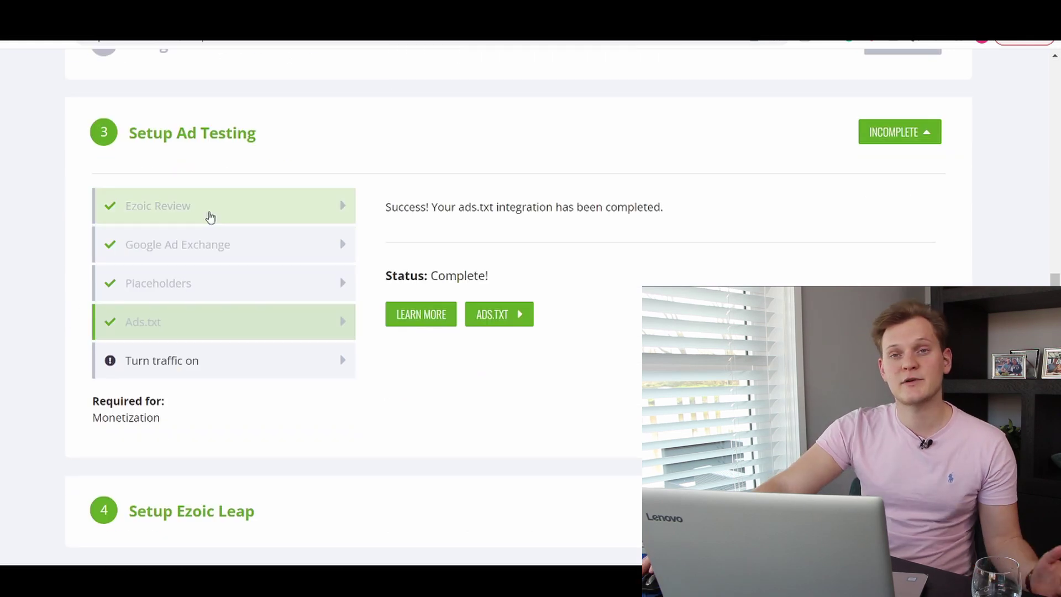
{"action": "left_click_drag", "start_coordinate": [210, 217], "coordinate": [137, 205]}
{"action": "left_click", "coordinate": [188, 209]}
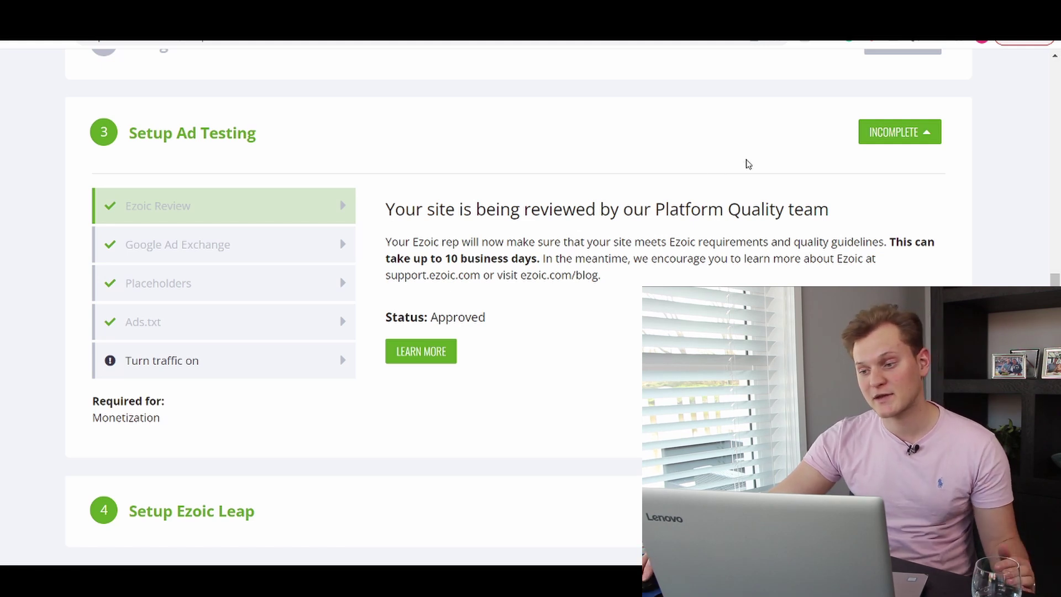
{"action": "left_click_drag", "start_coordinate": [398, 259], "coordinate": [546, 259]}
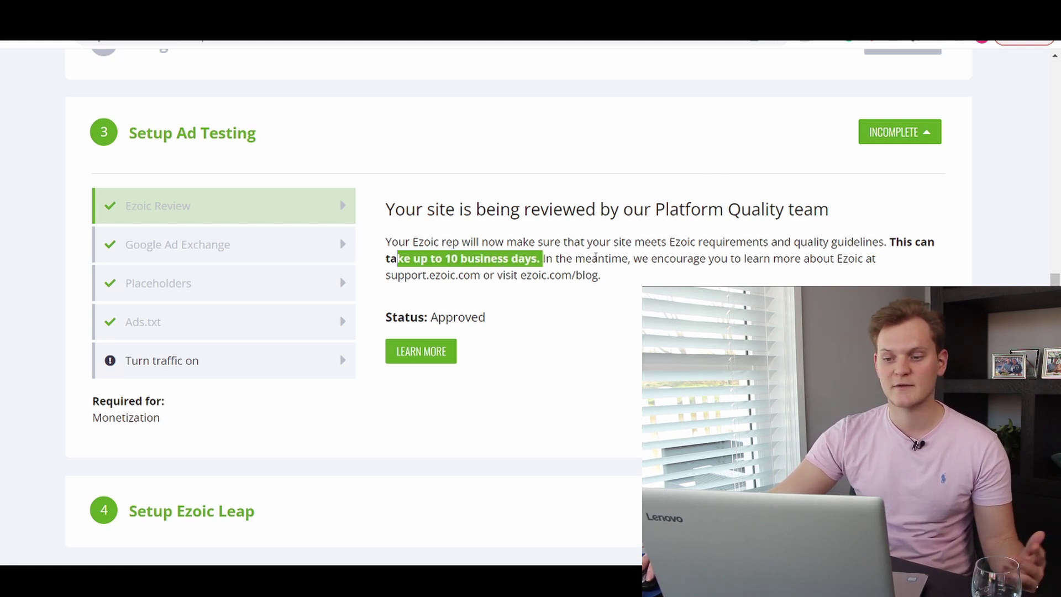
{"action": "left_click_drag", "start_coordinate": [645, 242], "coordinate": [668, 258]}
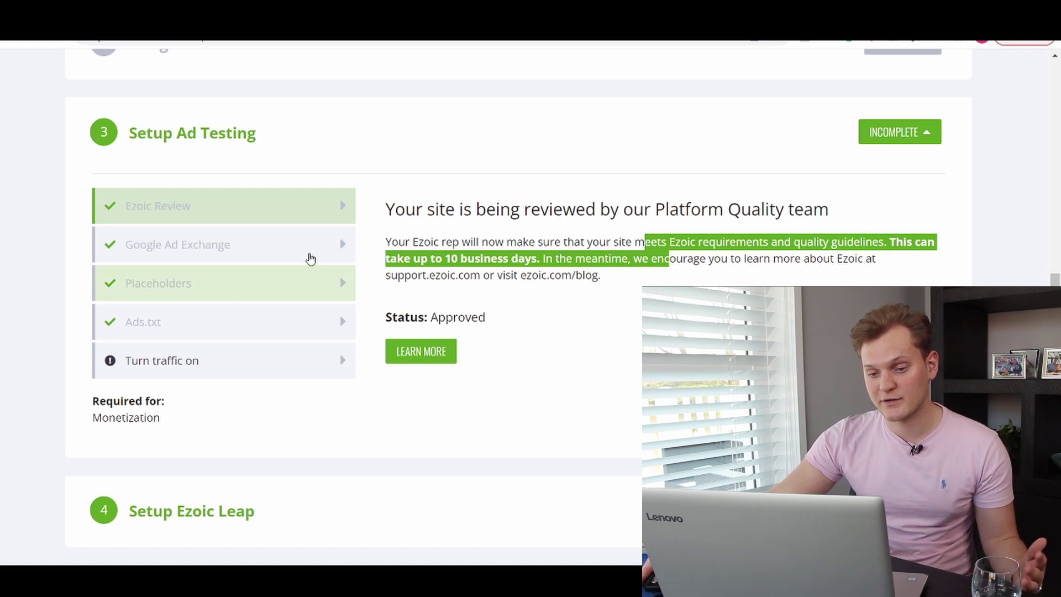
{"action": "left_click_drag", "start_coordinate": [576, 210], "coordinate": [731, 210]}
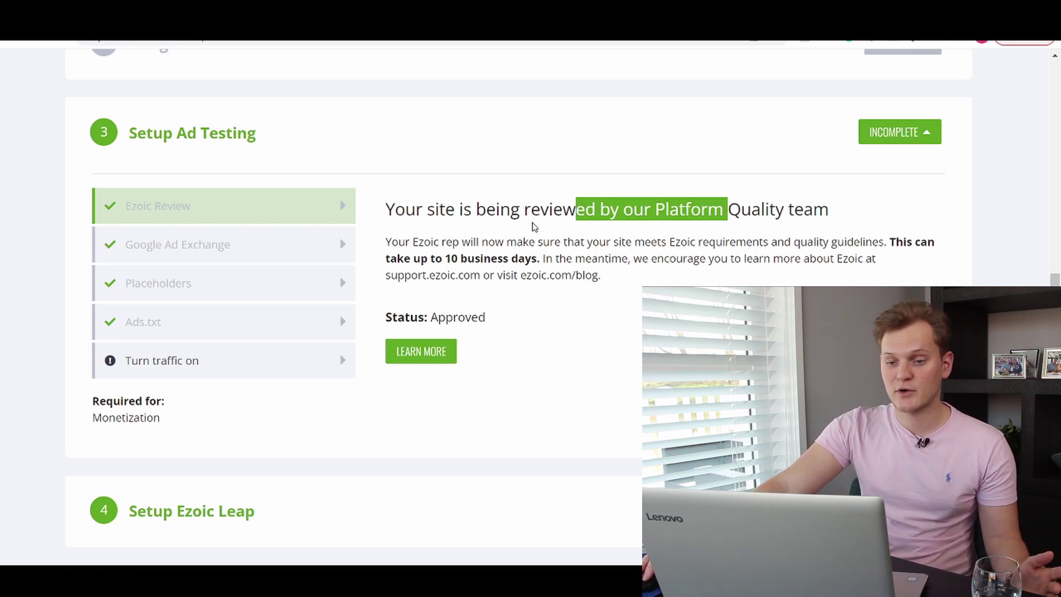
Check the Google Ad Exchange status, then the Ads.txt step showing Complete.
{"action": "left_click", "coordinate": [283, 258]}
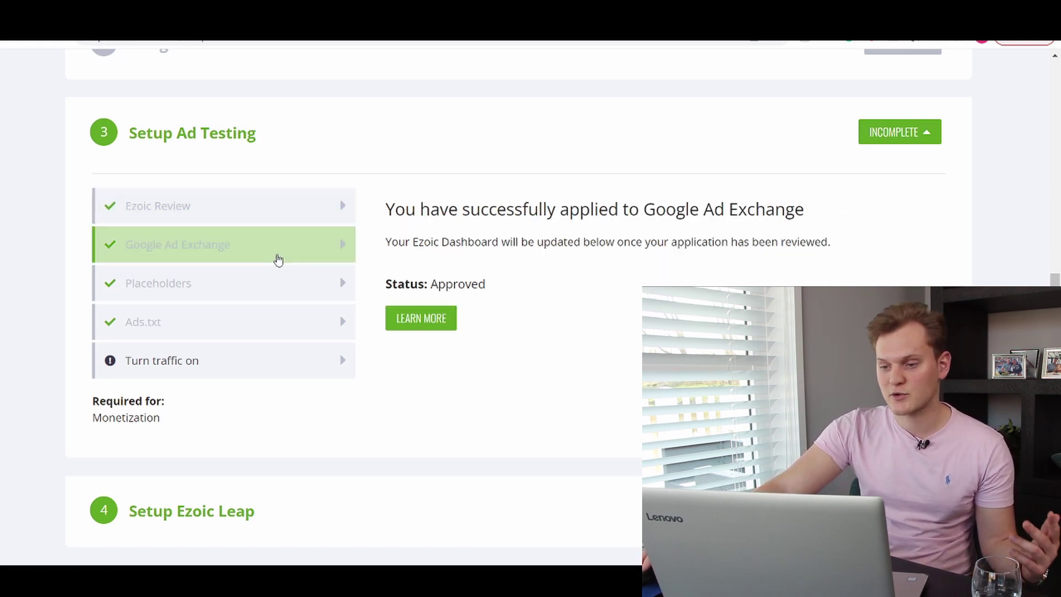
{"action": "left_click", "coordinate": [208, 322]}
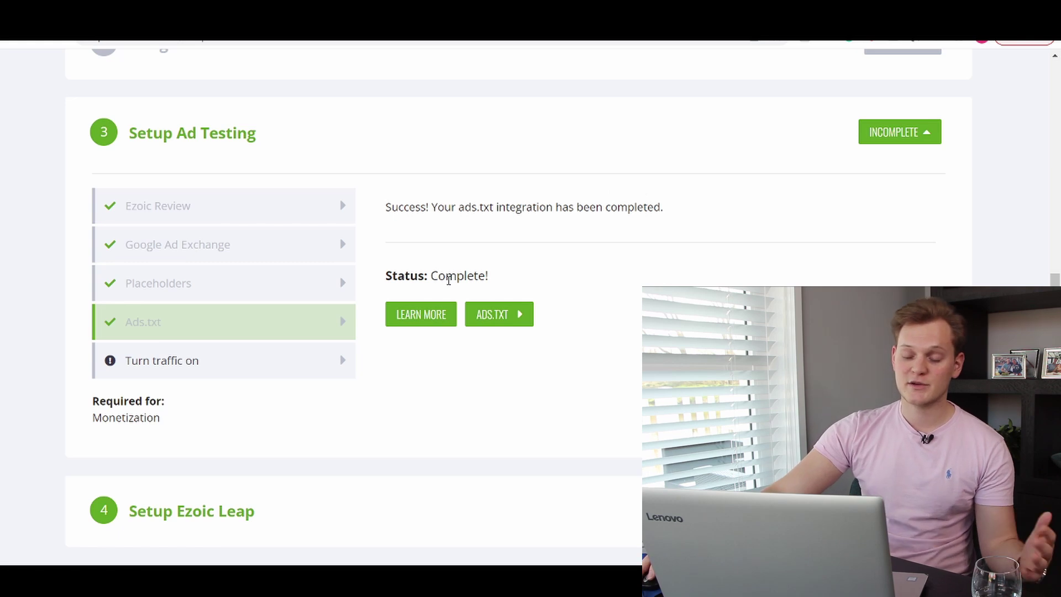
{"action": "left_click_drag", "start_coordinate": [491, 276], "coordinate": [428, 282]}
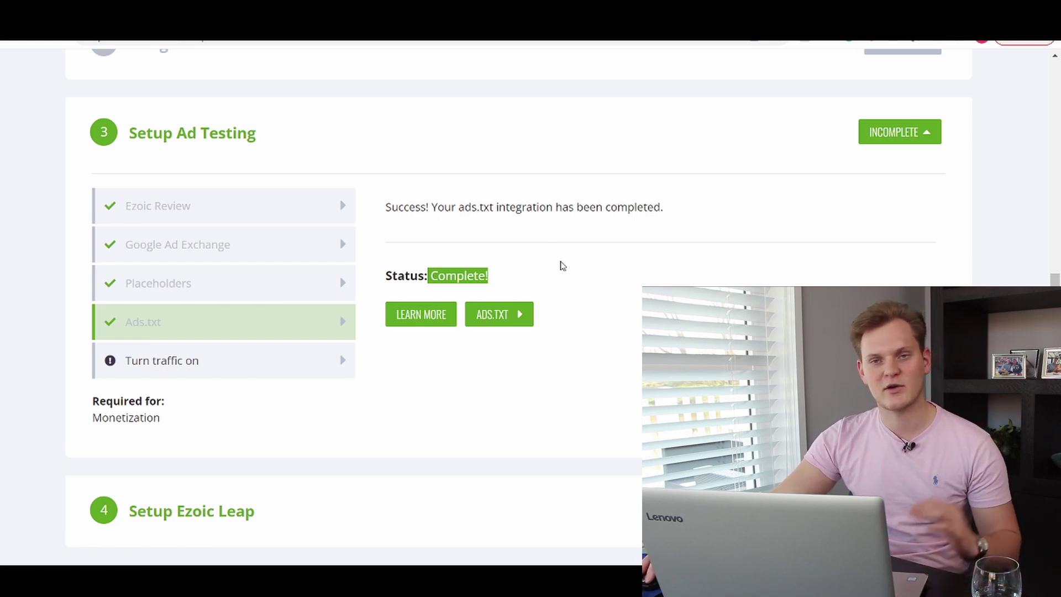
{"action": "left_click_drag", "start_coordinate": [663, 209], "coordinate": [628, 209]}
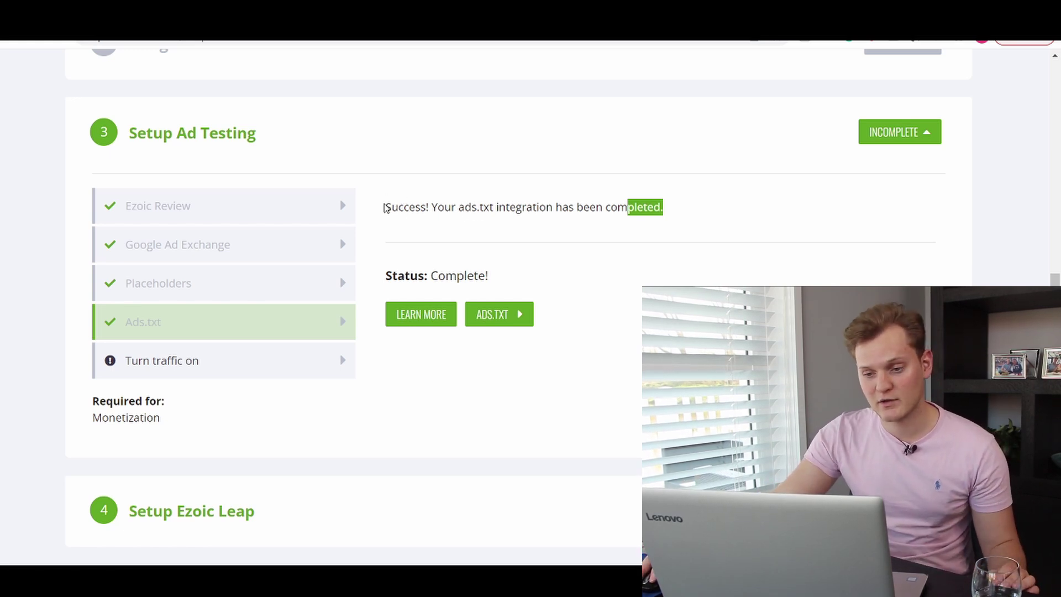
Create and verify an Ezoic-managed ads.txt via Automatic Setup, then recheck its status.
{"action": "left_click_drag", "start_coordinate": [386, 207], "coordinate": [659, 206]}
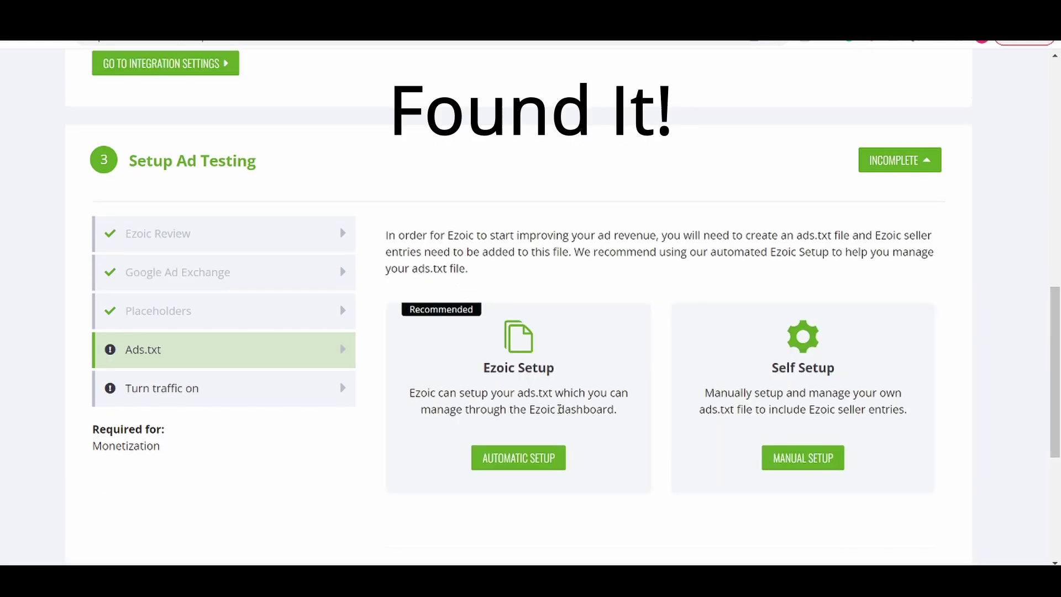
{"action": "left_click", "coordinate": [523, 463]}
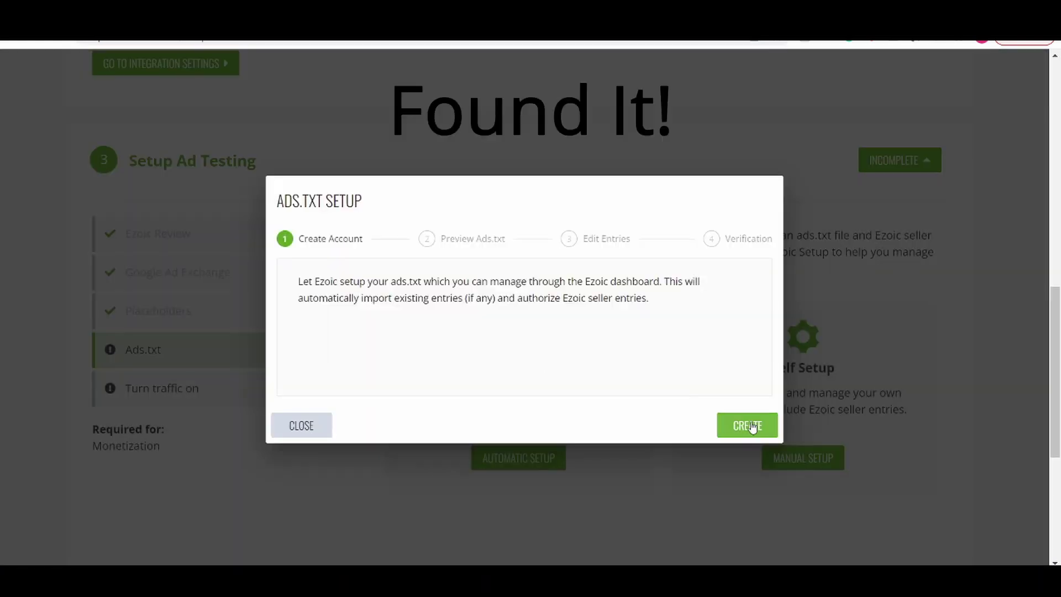
{"action": "left_click", "coordinate": [749, 426]}
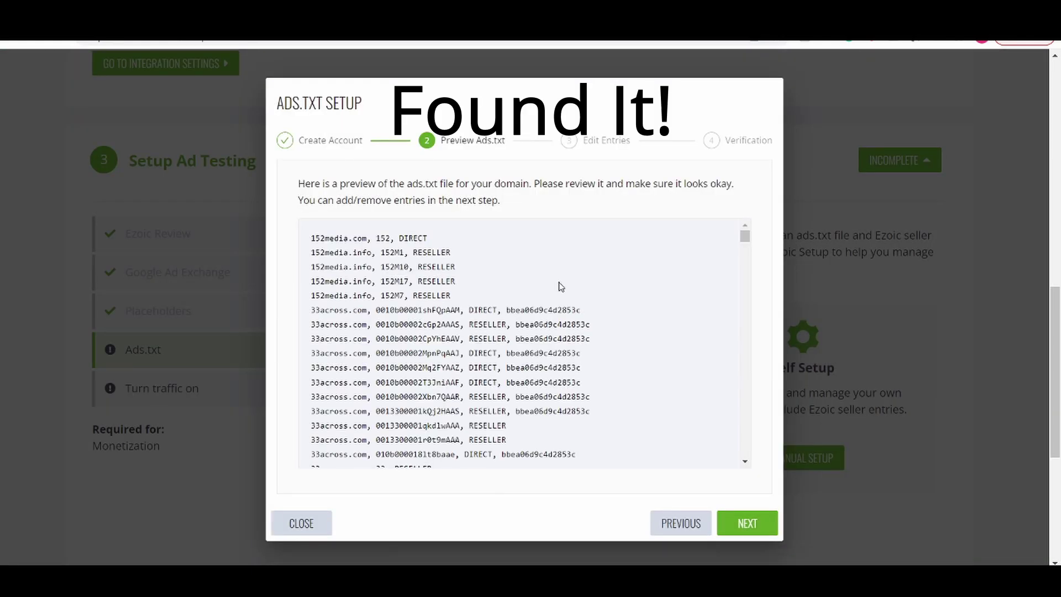
{"action": "left_click", "coordinate": [749, 525]}
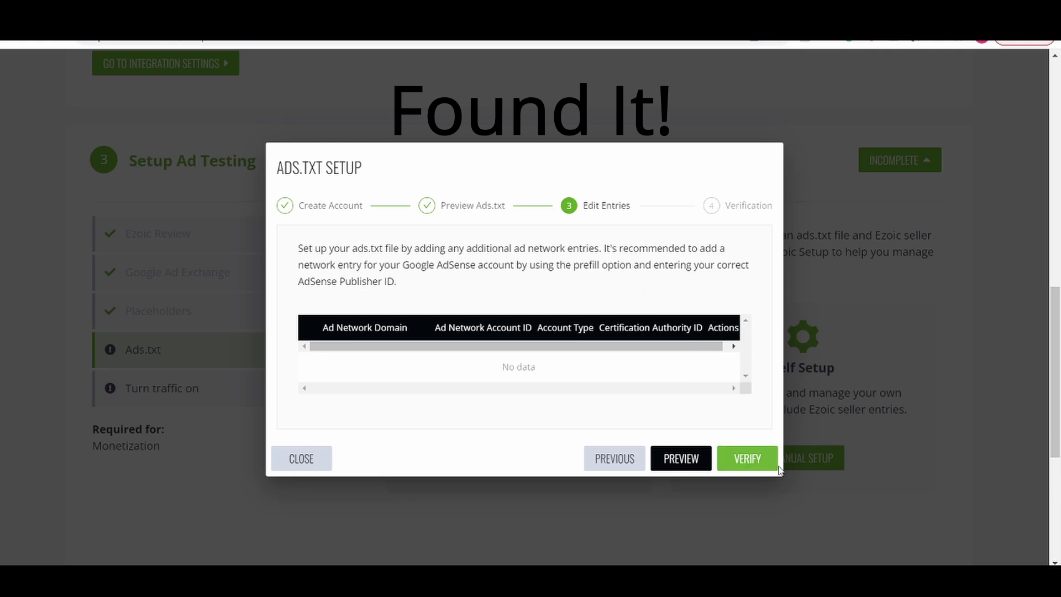
{"action": "left_click", "coordinate": [727, 461]}
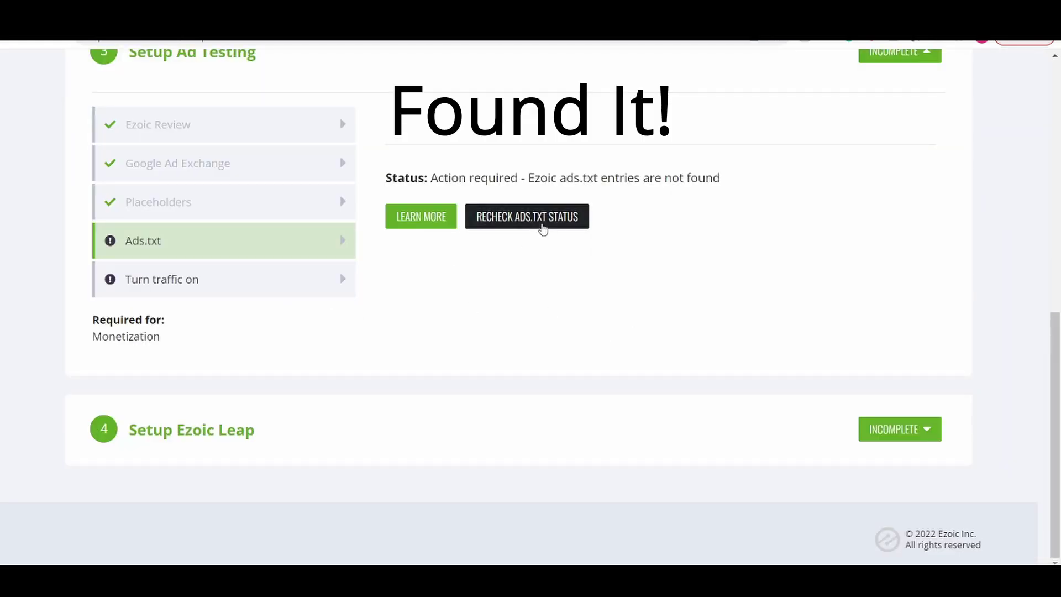
{"action": "left_click", "coordinate": [536, 227]}
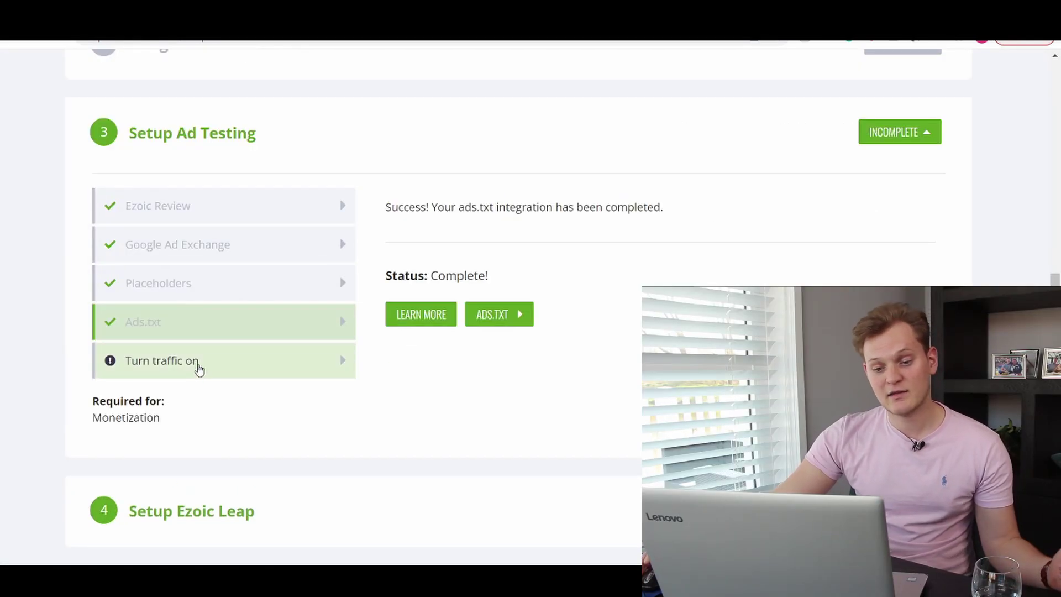
Turn on Desktop, Tablet and Mobile traffic in the traffic percentage settings.
{"action": "left_click", "coordinate": [198, 368]}
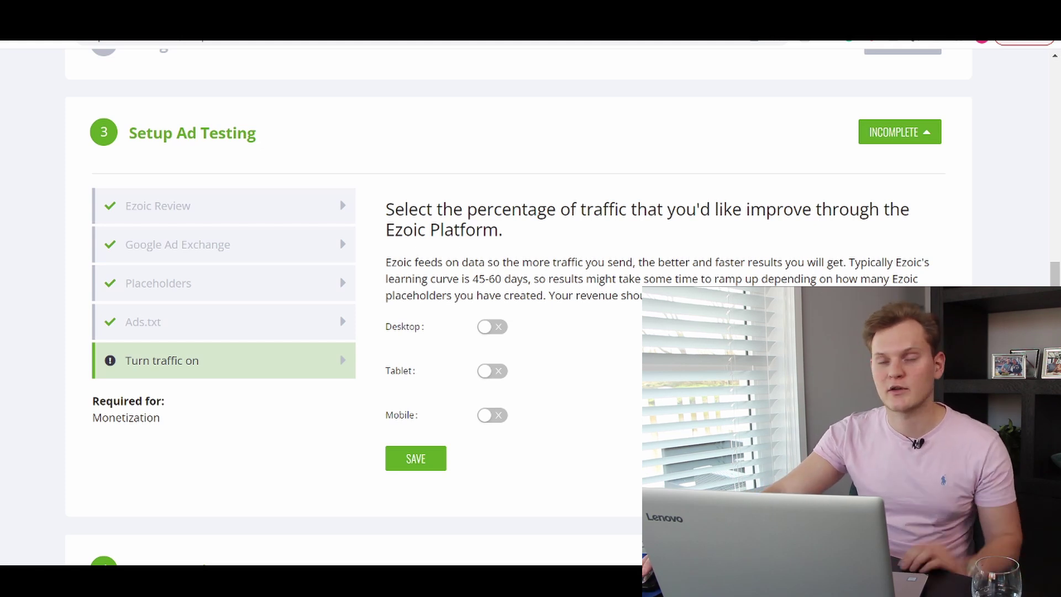
{"action": "left_click", "coordinate": [486, 329]}
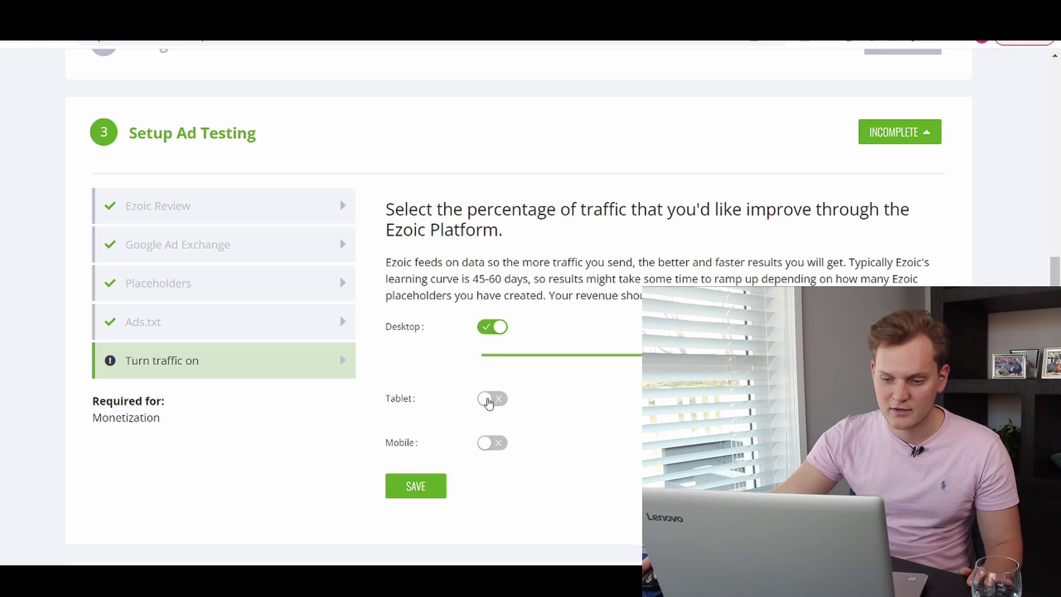
{"action": "left_click", "coordinate": [488, 400]}
{"action": "left_click", "coordinate": [490, 471]}
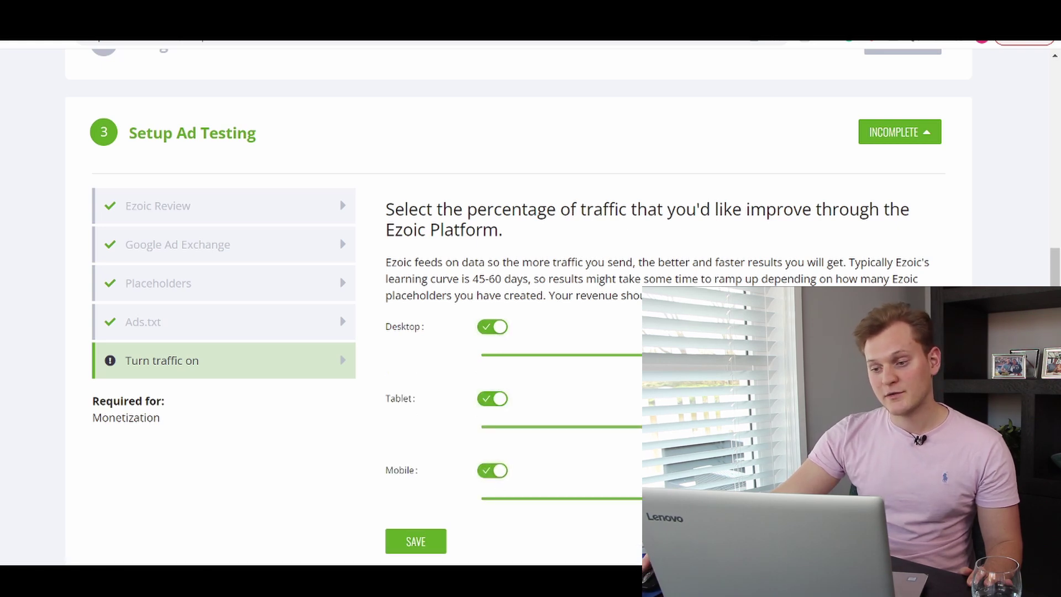
{"action": "scroll", "coordinate": [354, 304], "scroll_direction": "down", "scroll_amount": 1}
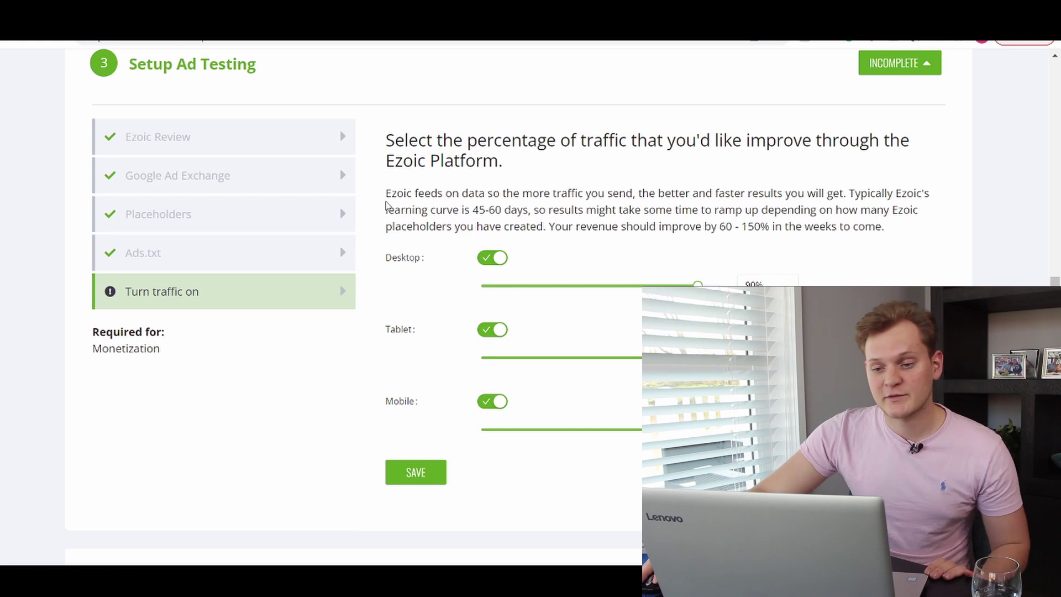
{"action": "left_click_drag", "start_coordinate": [396, 199], "coordinate": [480, 198]}
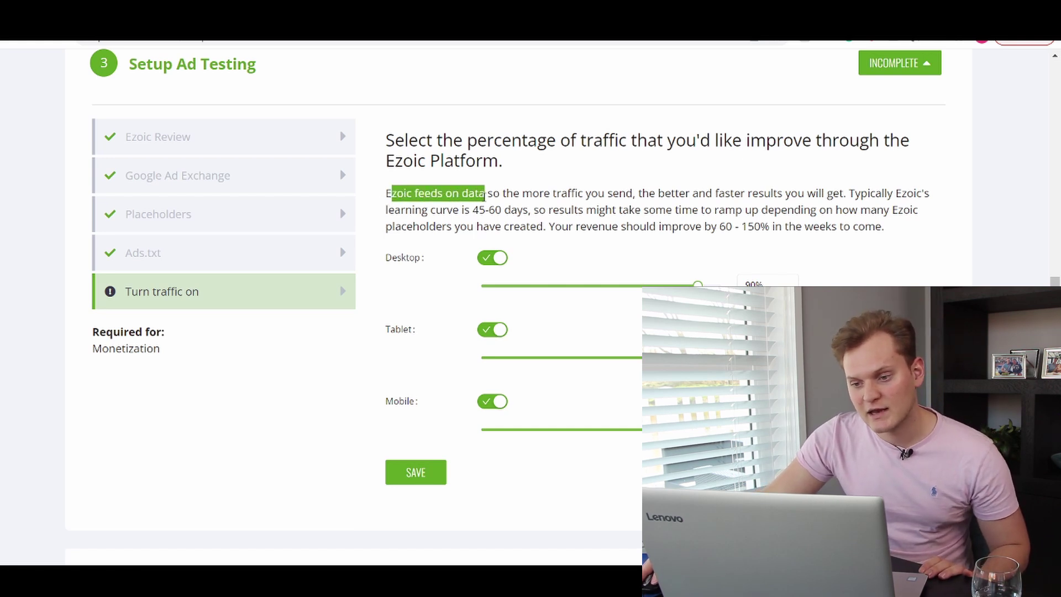
{"action": "left_click", "coordinate": [529, 196]}
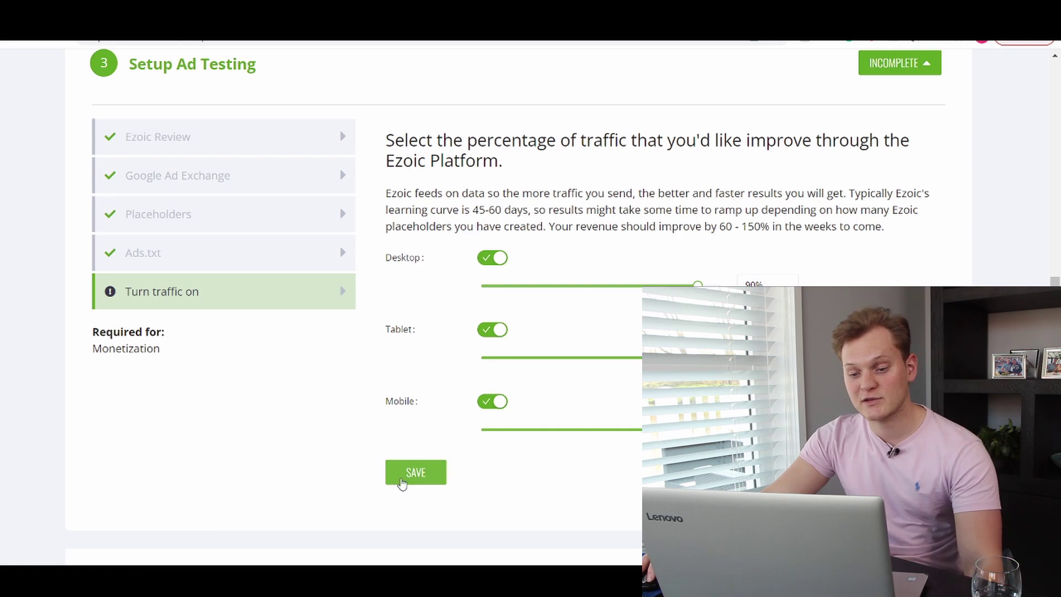
Show the Placeholders step, confirming setup complete with 12 placeholders.
{"action": "scroll", "coordinate": [152, 281], "scroll_direction": "down", "scroll_amount": 3}
{"action": "scroll", "coordinate": [153, 284], "scroll_direction": "up", "scroll_amount": 3}
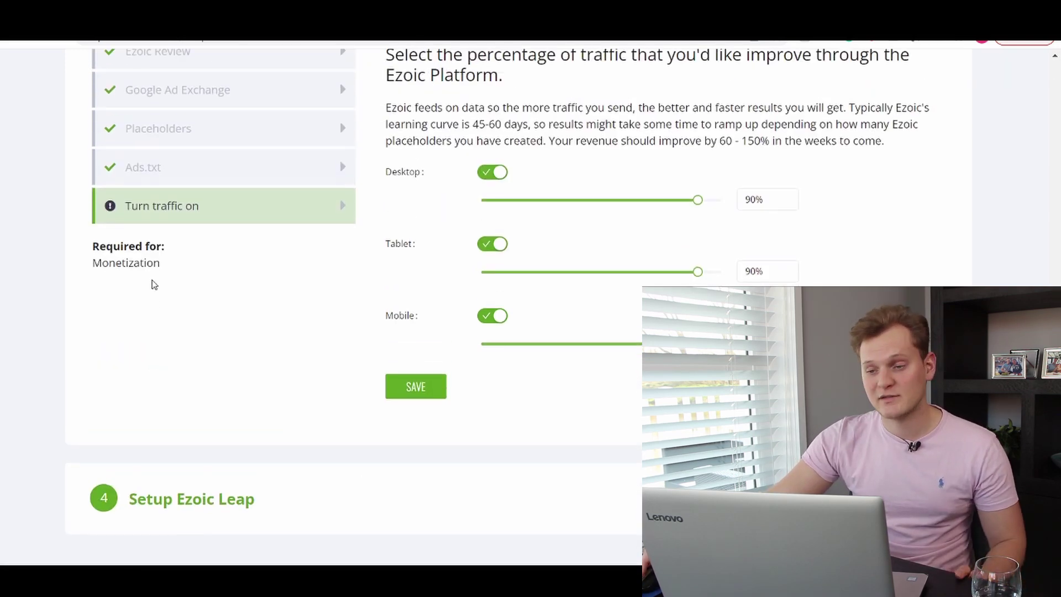
{"action": "left_click", "coordinate": [173, 199]}
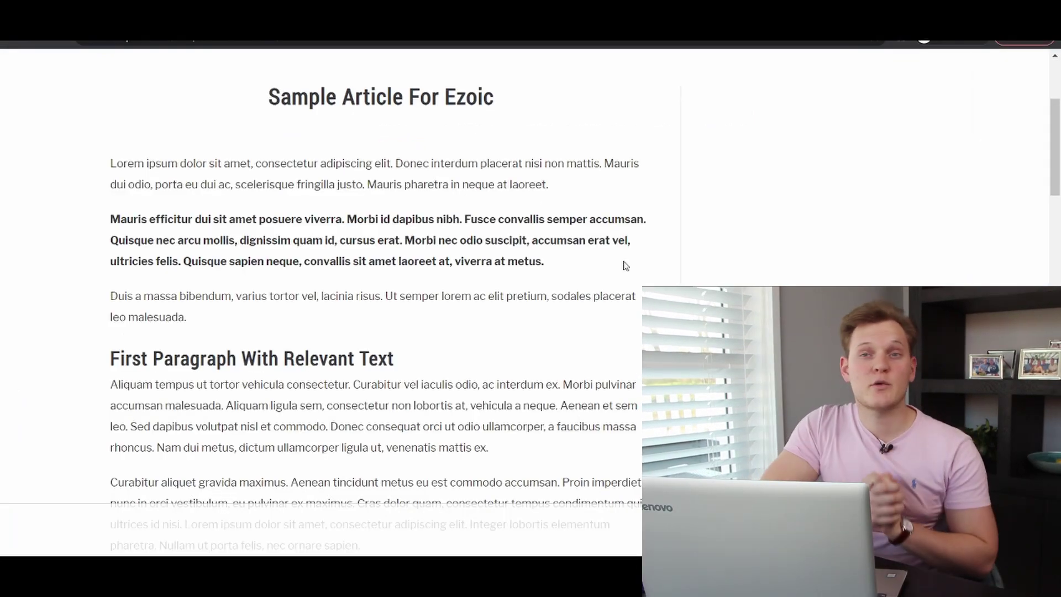
{"action": "scroll", "coordinate": [237, 230], "scroll_direction": "down", "scroll_amount": 2}
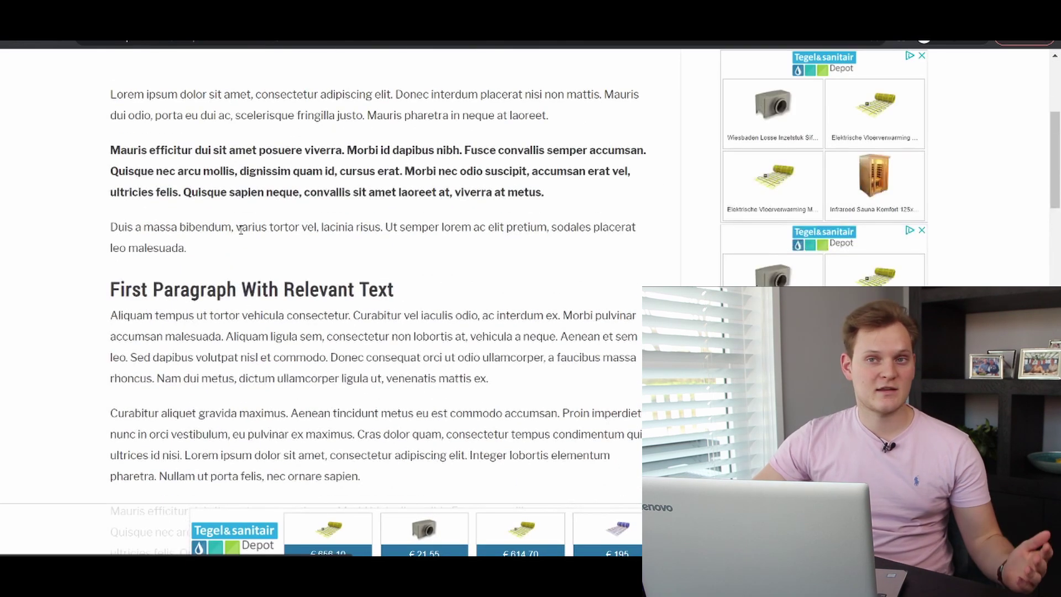
{"action": "scroll", "coordinate": [268, 202], "scroll_direction": "up", "scroll_amount": 3}
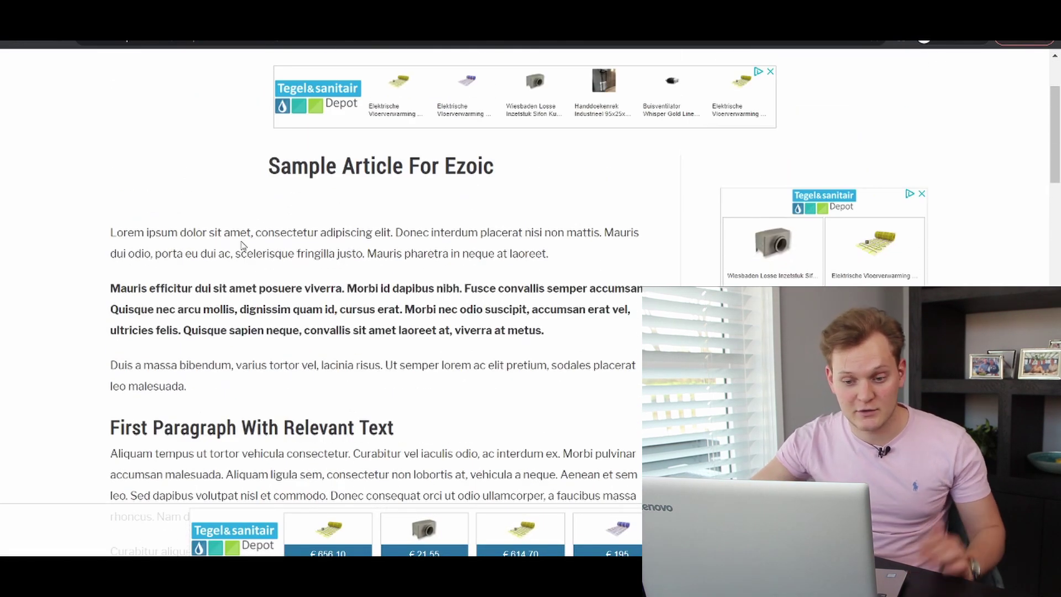
{"action": "scroll", "coordinate": [201, 185], "scroll_direction": "down", "scroll_amount": 4}
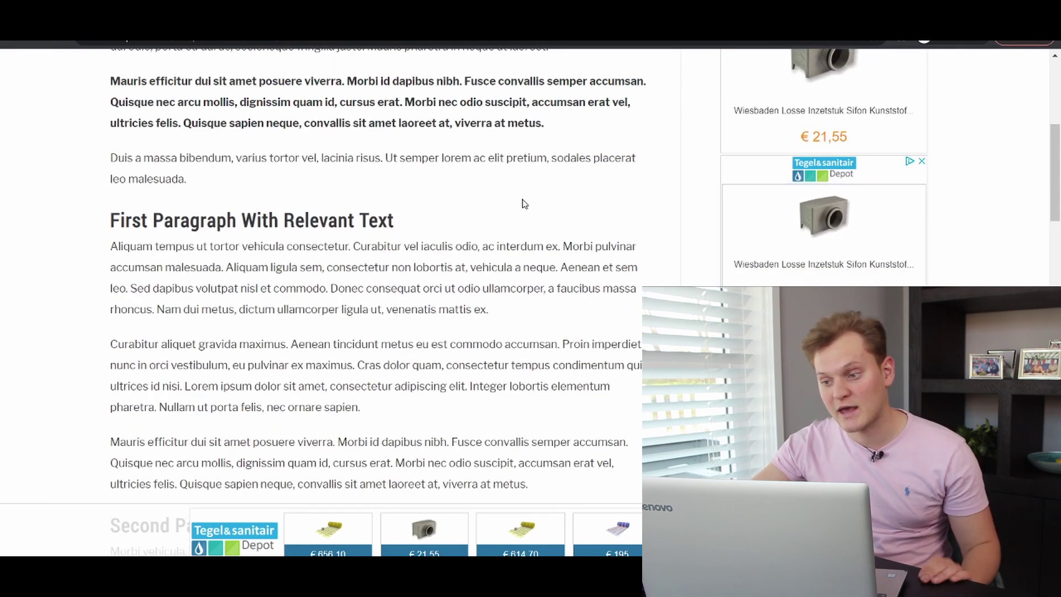
{"action": "scroll", "coordinate": [244, 146], "scroll_direction": "down", "scroll_amount": 1}
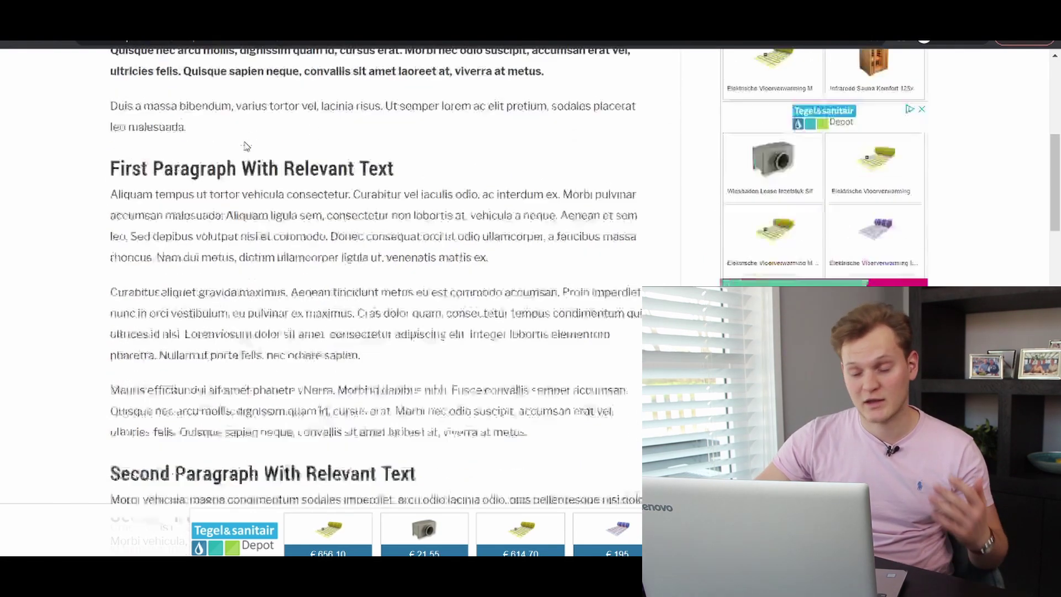
{"action": "scroll", "coordinate": [243, 146], "scroll_direction": "up", "scroll_amount": 4}
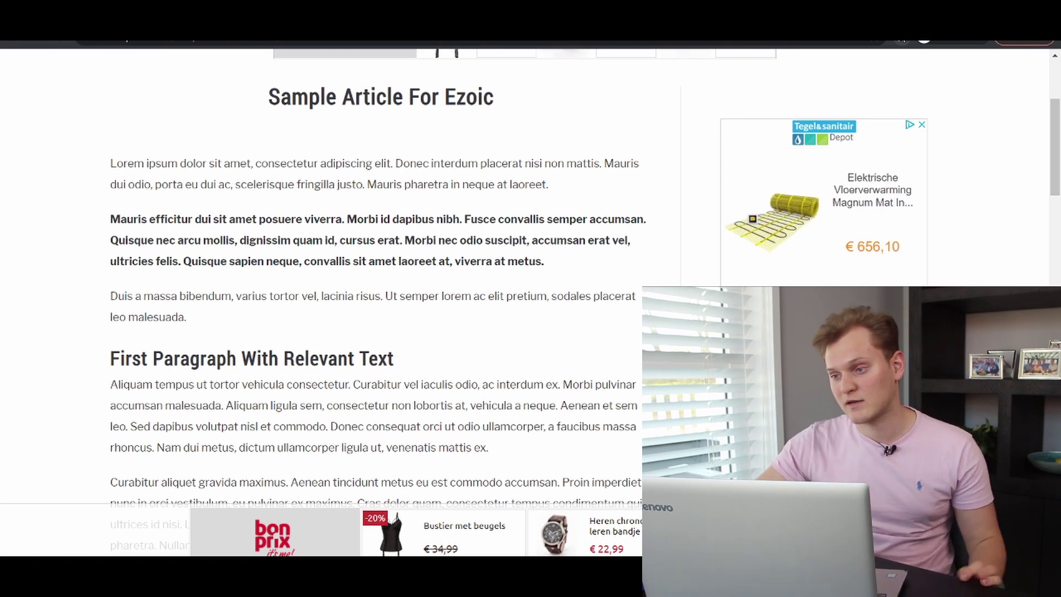
Activate placeholders from the Ezoic extension so they appear on the sample article.
{"action": "left_click", "coordinate": [902, 40]}
{"action": "left_click", "coordinate": [746, 135]}
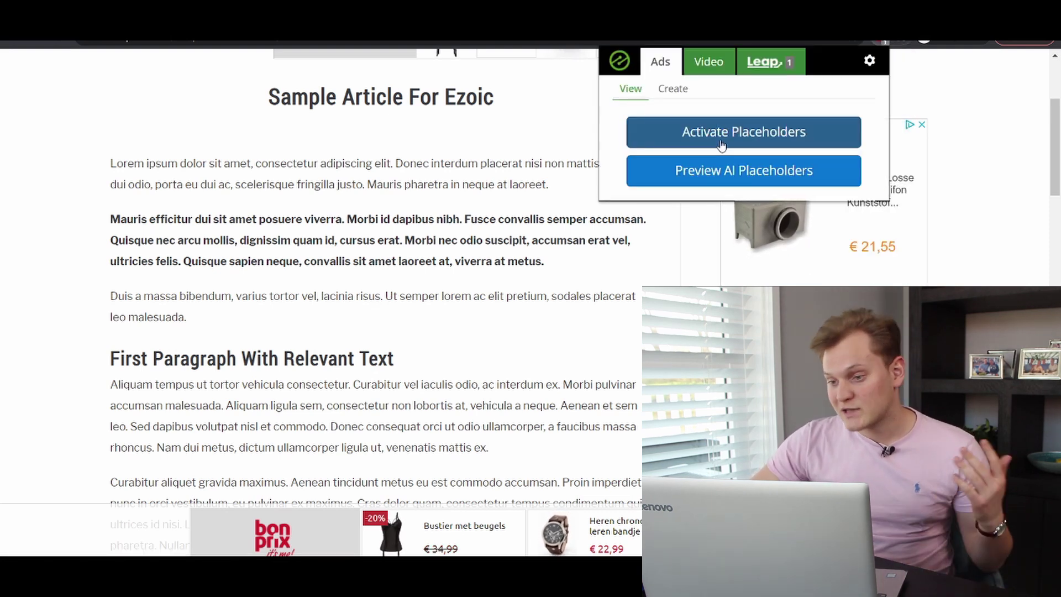
{"action": "left_click", "coordinate": [721, 138]}
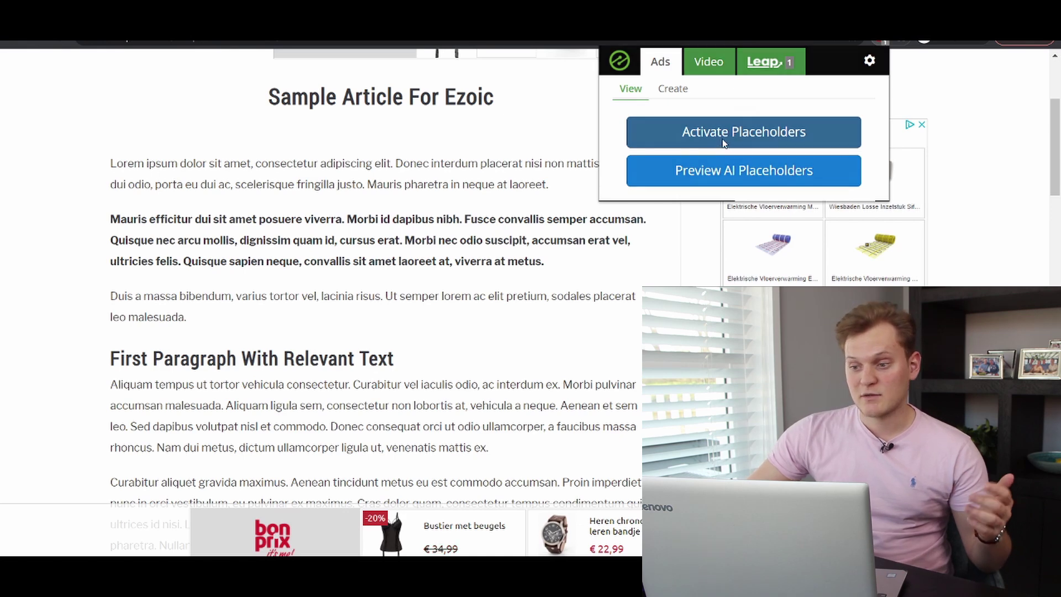
{"action": "left_click", "coordinate": [487, 248]}
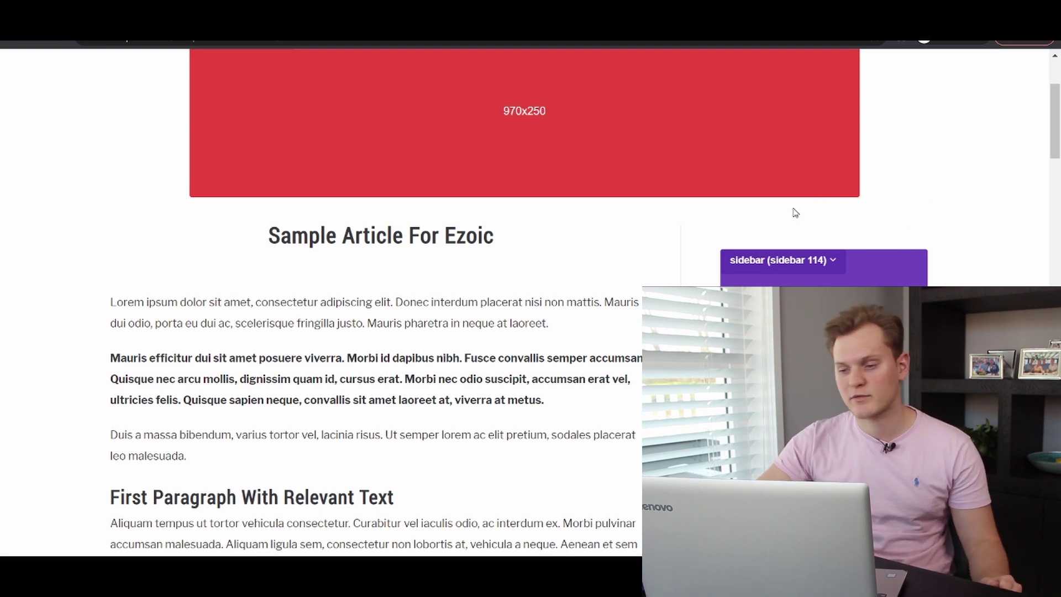
Delete the sidebar placeholder and reopen the Ezoic extension panel.
{"action": "left_click", "coordinate": [832, 263]}
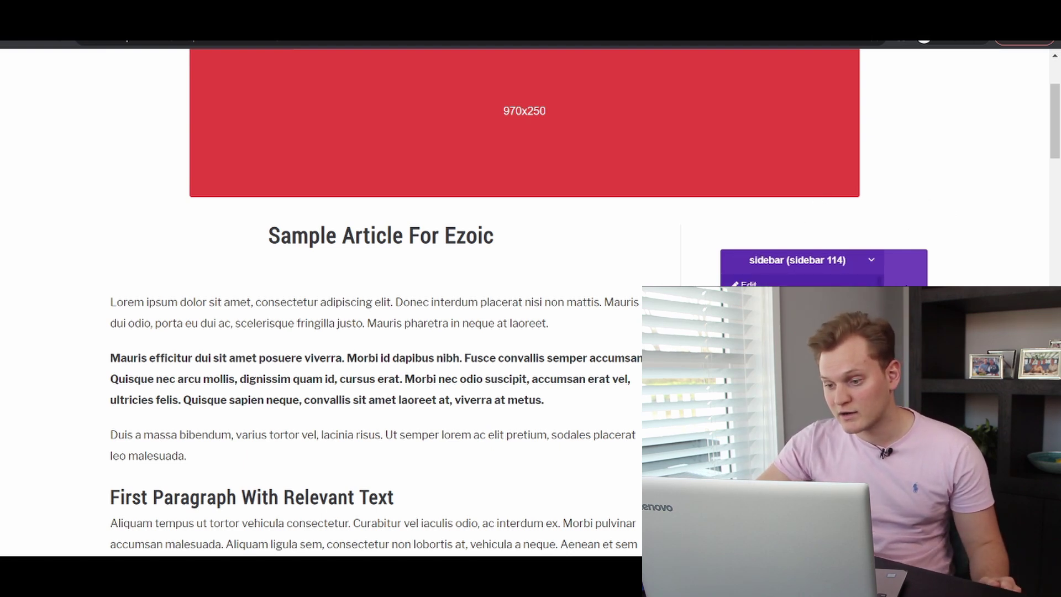
{"action": "left_click", "coordinate": [751, 305]}
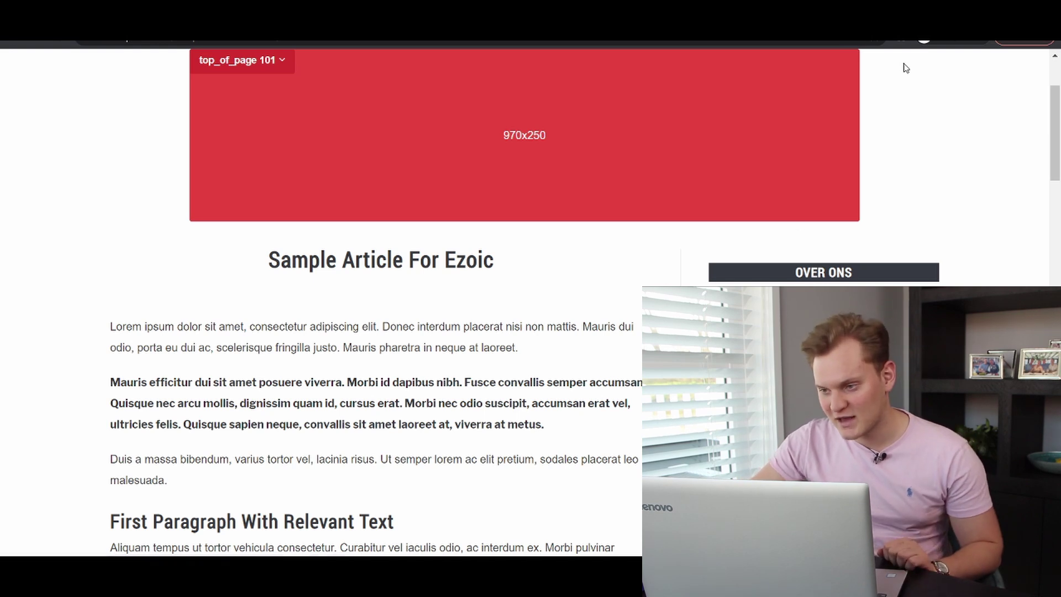
{"action": "left_click", "coordinate": [905, 42]}
{"action": "left_click", "coordinate": [759, 141]}
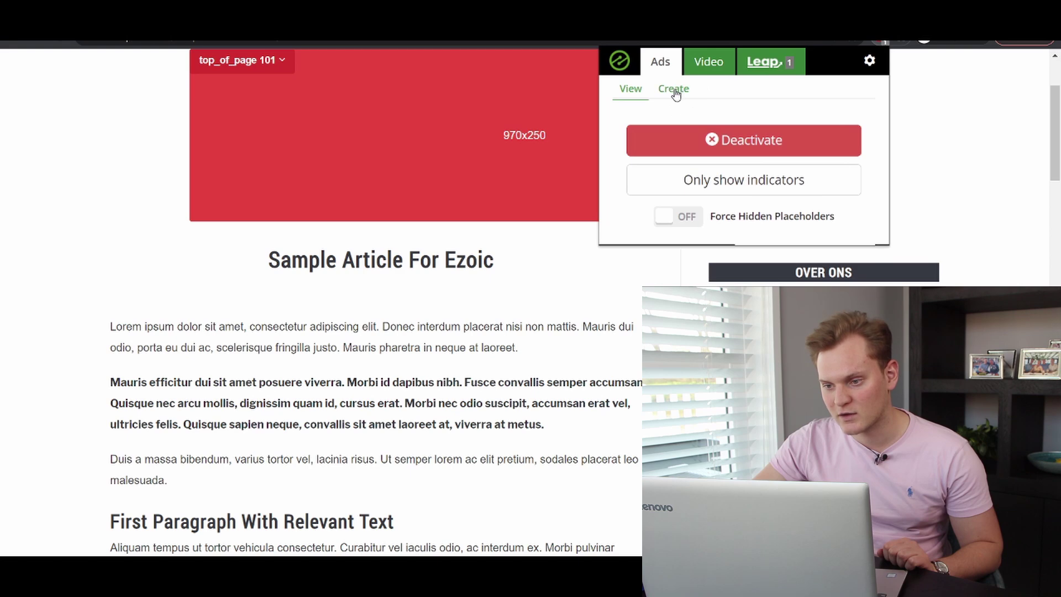
Create a new placeholder at the Over Ons sidebar block (div.about-wrapper) and open its settings.
{"action": "left_click", "coordinate": [674, 89]}
{"action": "left_click", "coordinate": [760, 197]}
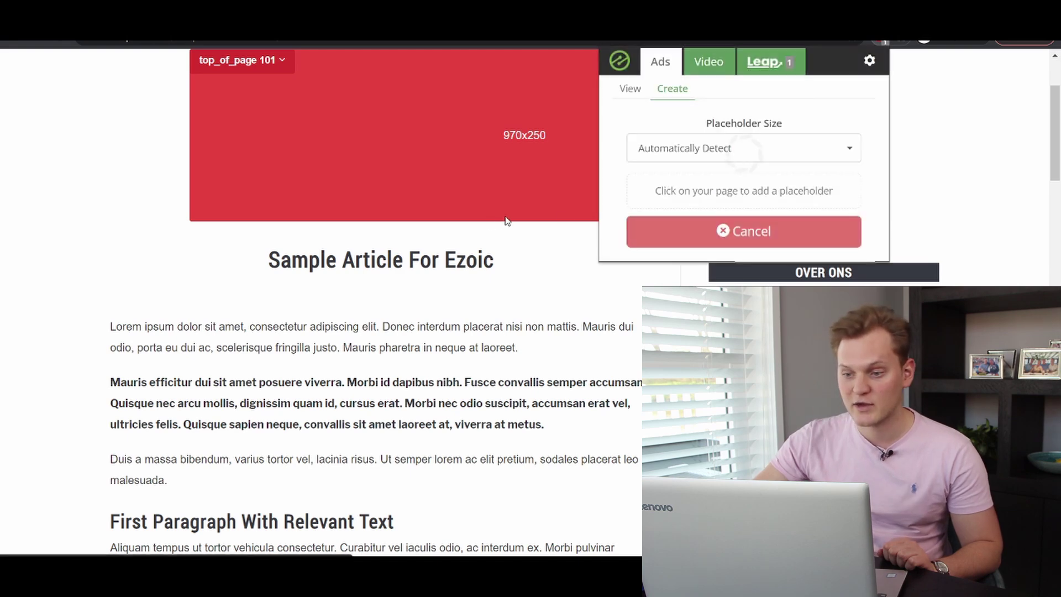
{"action": "scroll", "coordinate": [480, 166], "scroll_direction": "down", "scroll_amount": 3}
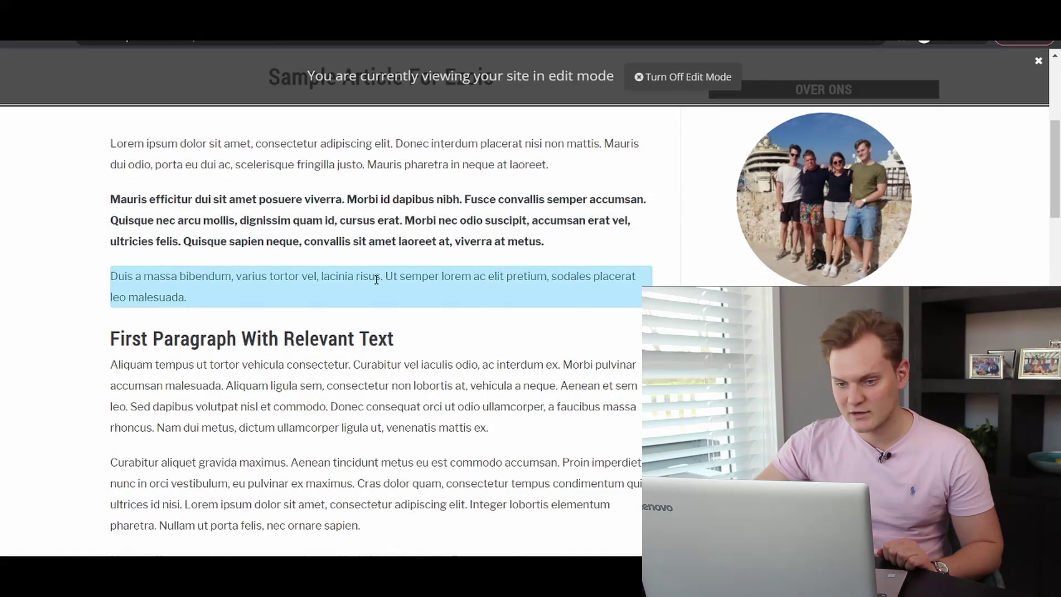
{"action": "left_click", "coordinate": [374, 383]}
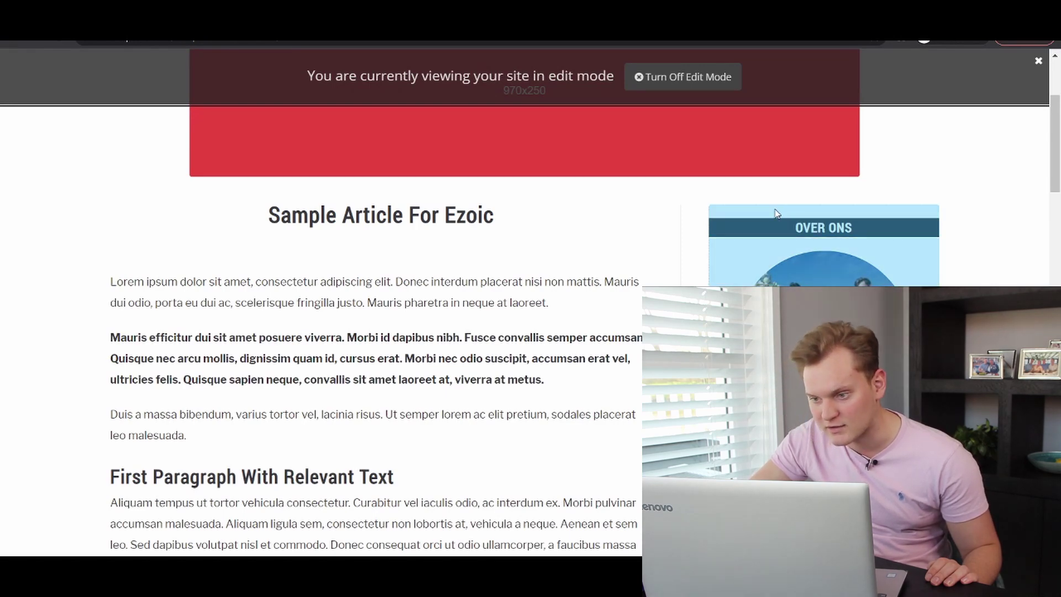
{"action": "left_click", "coordinate": [776, 208]}
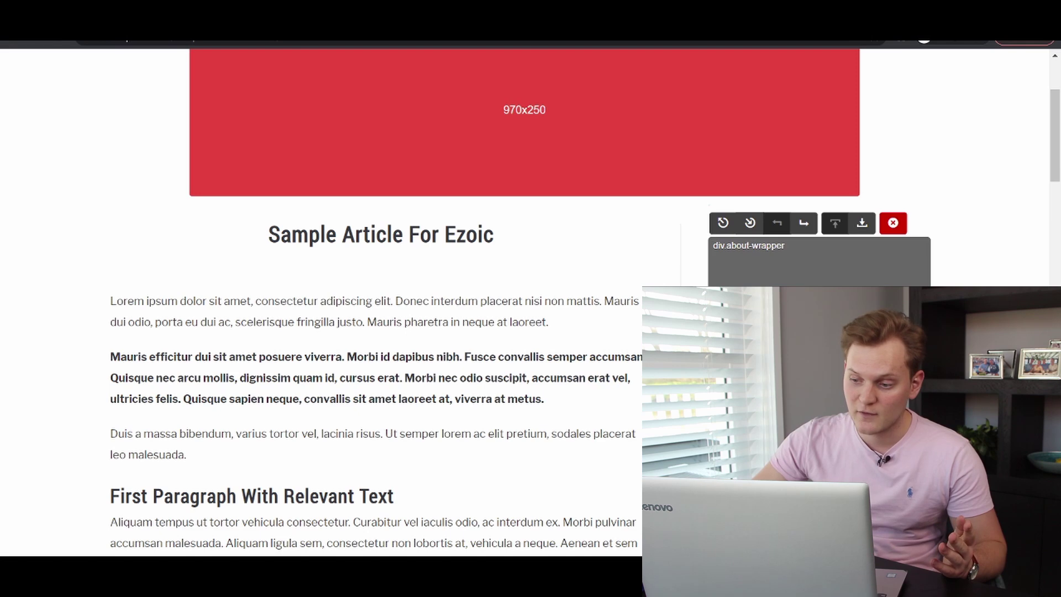
{"action": "left_click", "coordinate": [513, 130]}
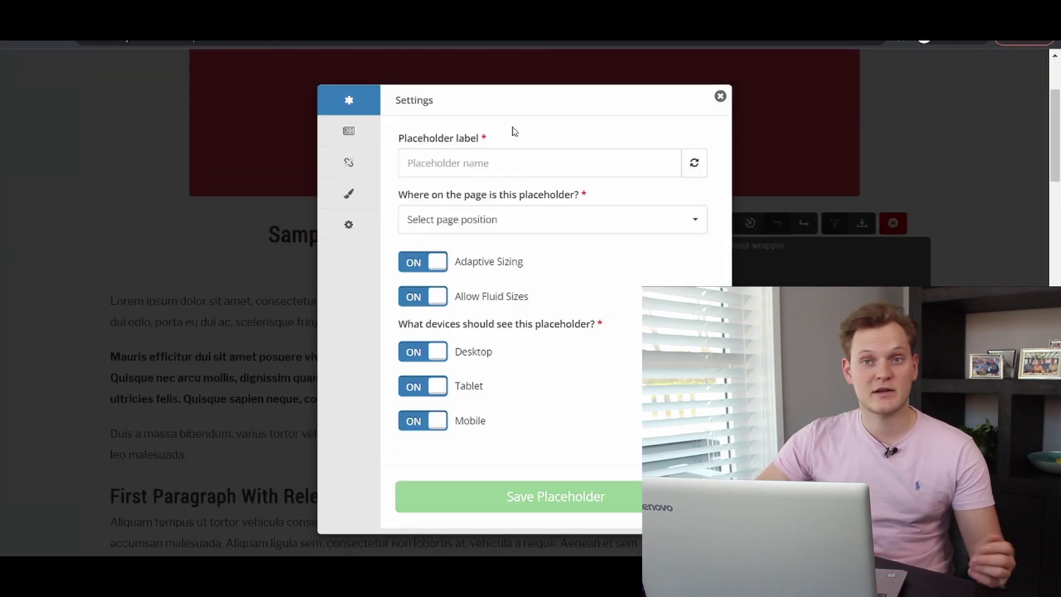
Set the new placeholder's position to Sidebar Top and save it, leaving it Pending.
{"action": "left_click_drag", "start_coordinate": [509, 136], "coordinate": [401, 136]}
{"action": "left_click", "coordinate": [525, 142]}
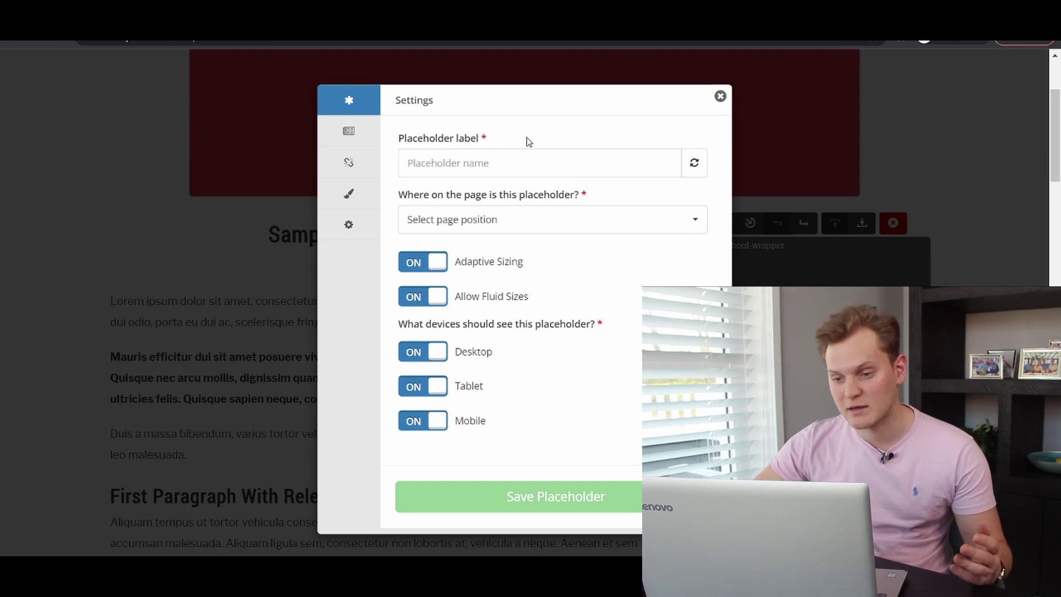
{"action": "left_click", "coordinate": [495, 221]}
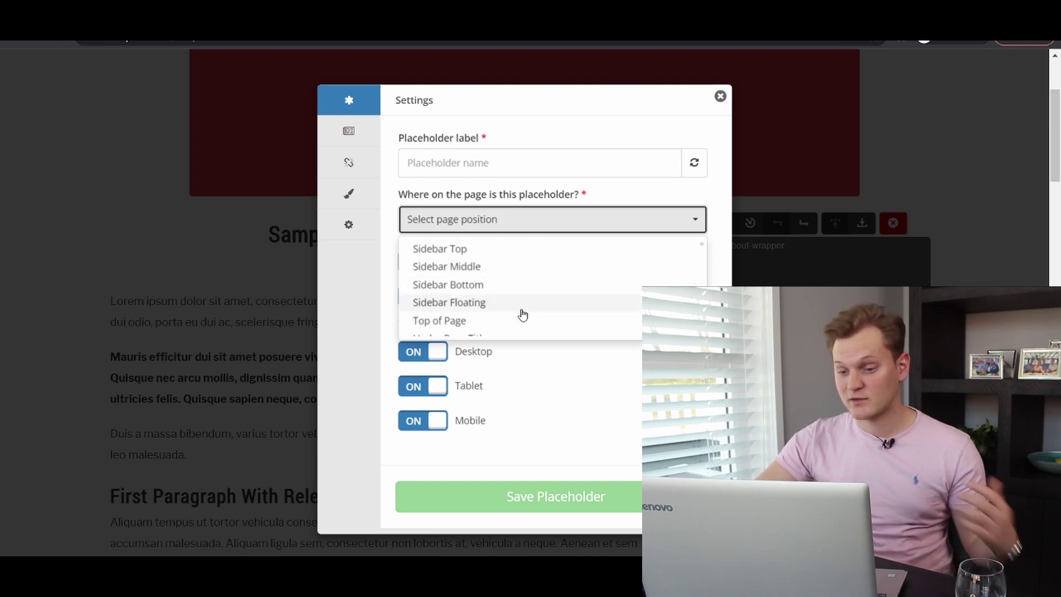
{"action": "scroll", "coordinate": [522, 313], "scroll_direction": "down", "scroll_amount": 2}
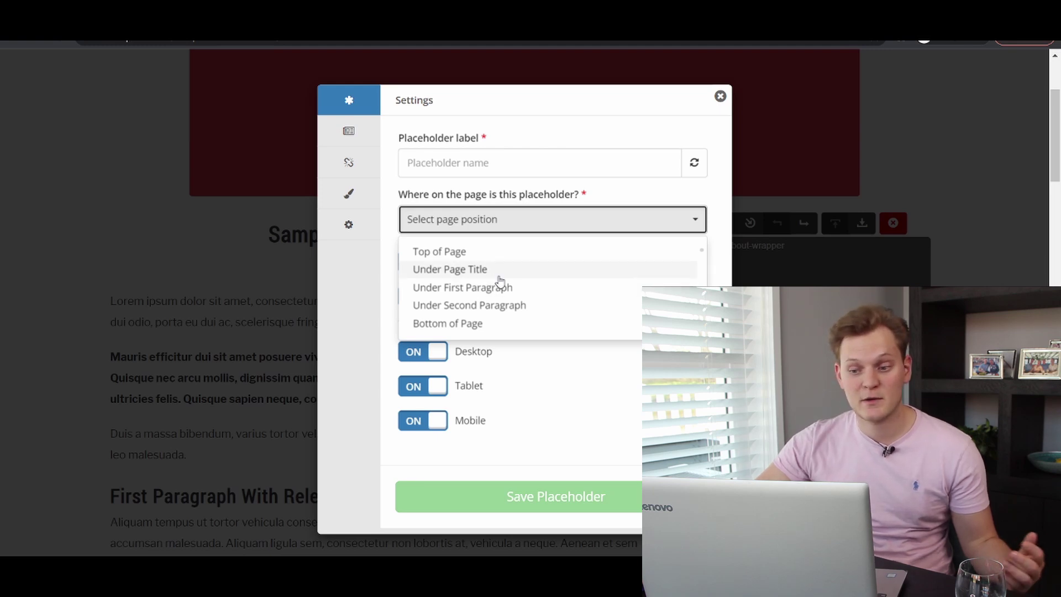
{"action": "scroll", "coordinate": [498, 293], "scroll_direction": "down", "scroll_amount": 3}
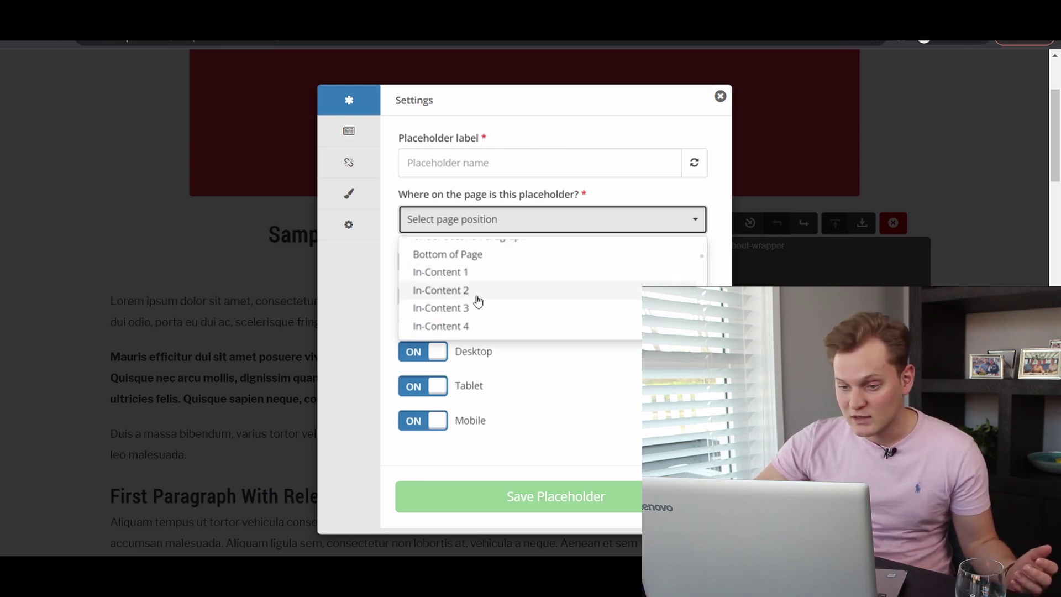
{"action": "scroll", "coordinate": [485, 304], "scroll_direction": "up", "scroll_amount": 4}
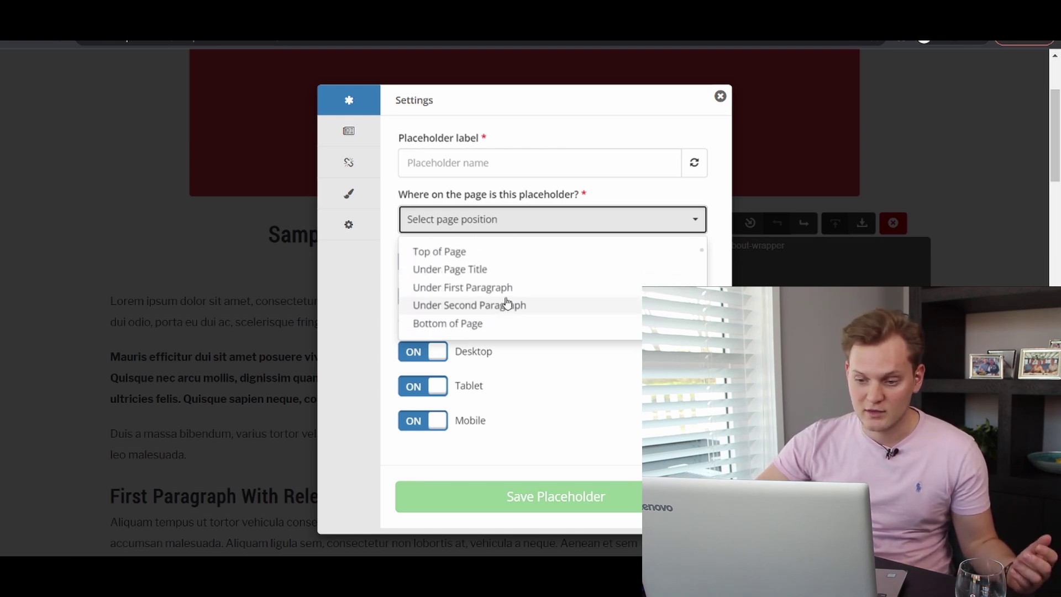
{"action": "scroll", "coordinate": [512, 299], "scroll_direction": "up", "scroll_amount": 2}
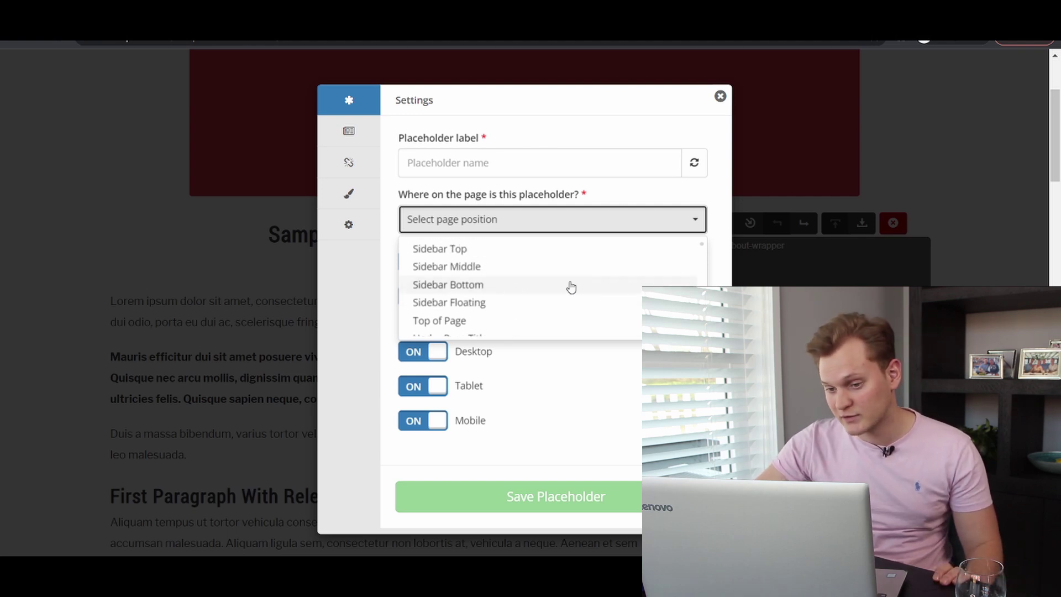
{"action": "left_click", "coordinate": [441, 252]}
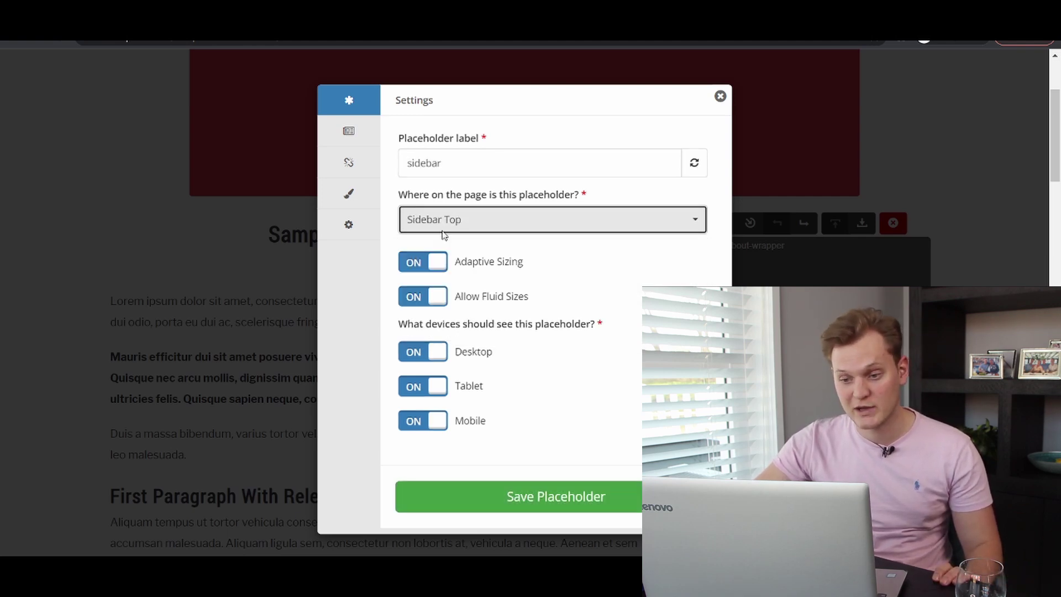
{"action": "left_click_drag", "start_coordinate": [486, 136], "coordinate": [403, 137]}
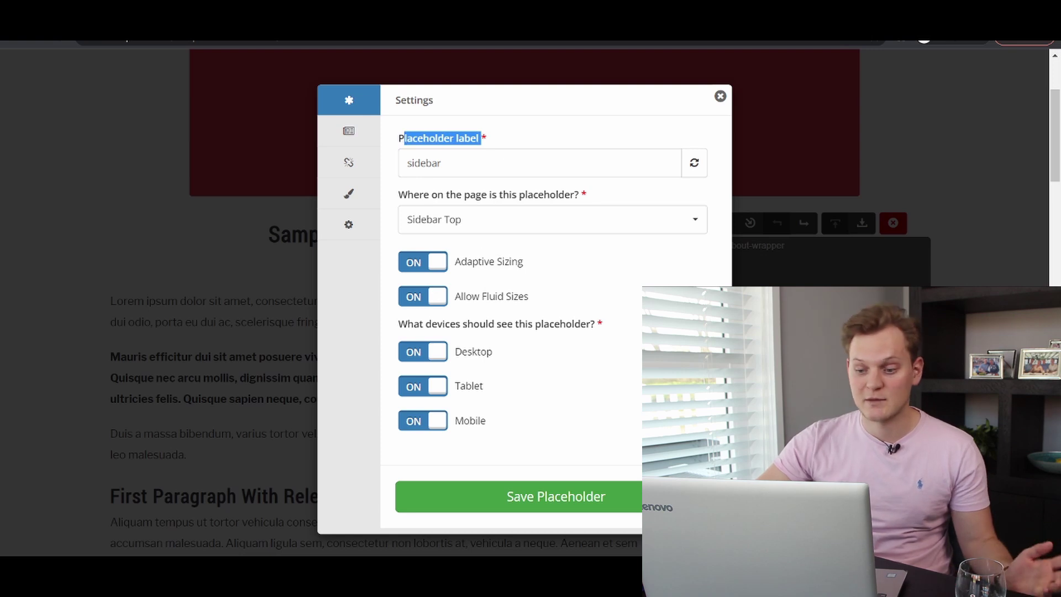
{"action": "left_click", "coordinate": [563, 499]}
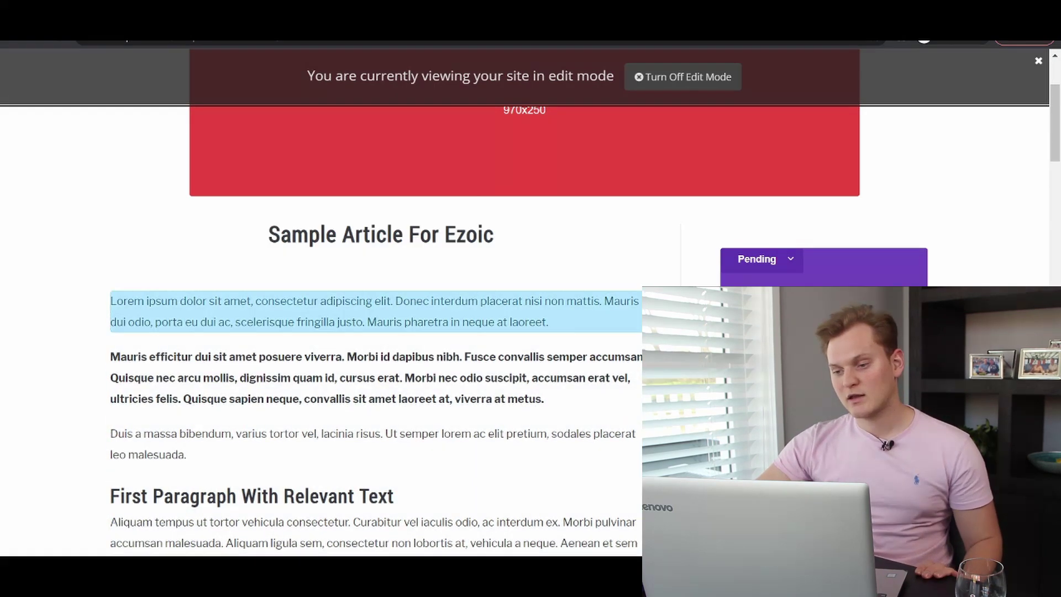
Scroll the article down to the sidebar_bottom 104 placeholder at the bottom of the sidebar.
{"action": "scroll", "coordinate": [731, 271], "scroll_direction": "down", "scroll_amount": 2}
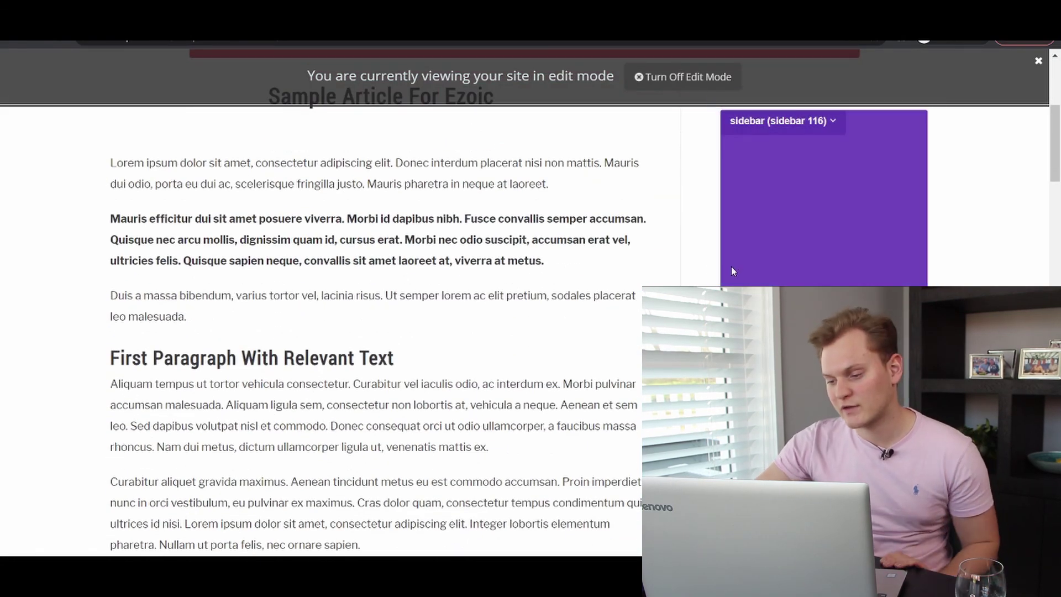
{"action": "scroll", "coordinate": [735, 254], "scroll_direction": "down", "scroll_amount": 3}
{"action": "scroll", "coordinate": [789, 272], "scroll_direction": "up", "scroll_amount": 5}
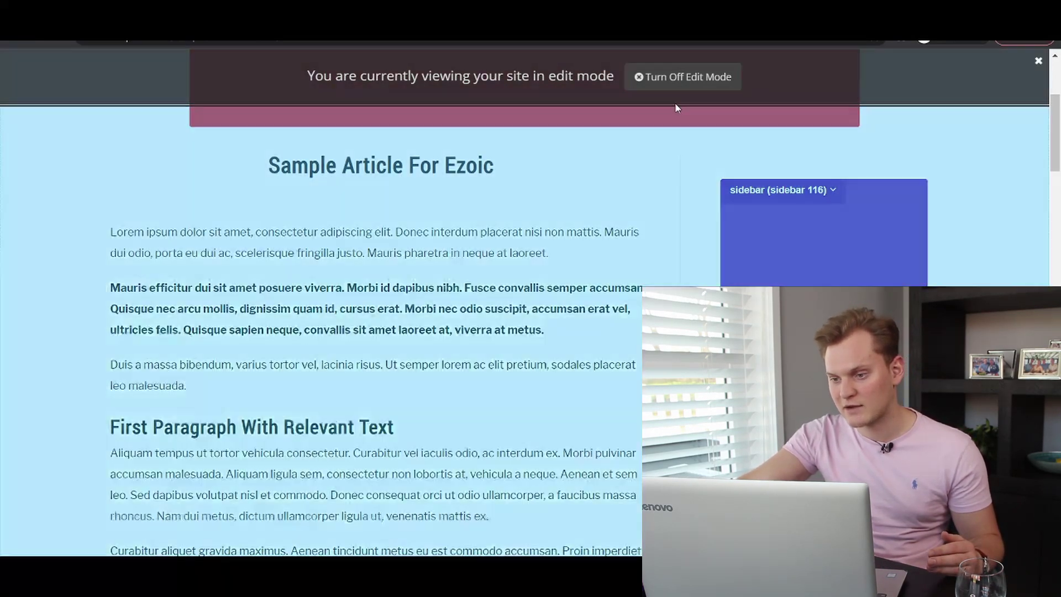
{"action": "scroll", "coordinate": [815, 209], "scroll_direction": "down", "scroll_amount": 10}
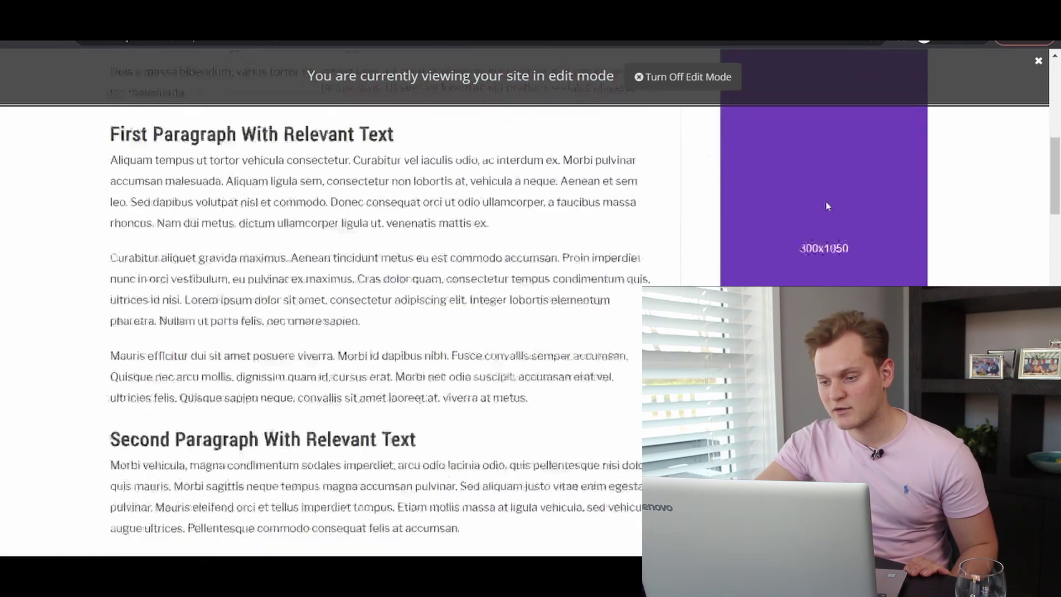
{"action": "scroll", "coordinate": [832, 249], "scroll_direction": "down", "scroll_amount": 10}
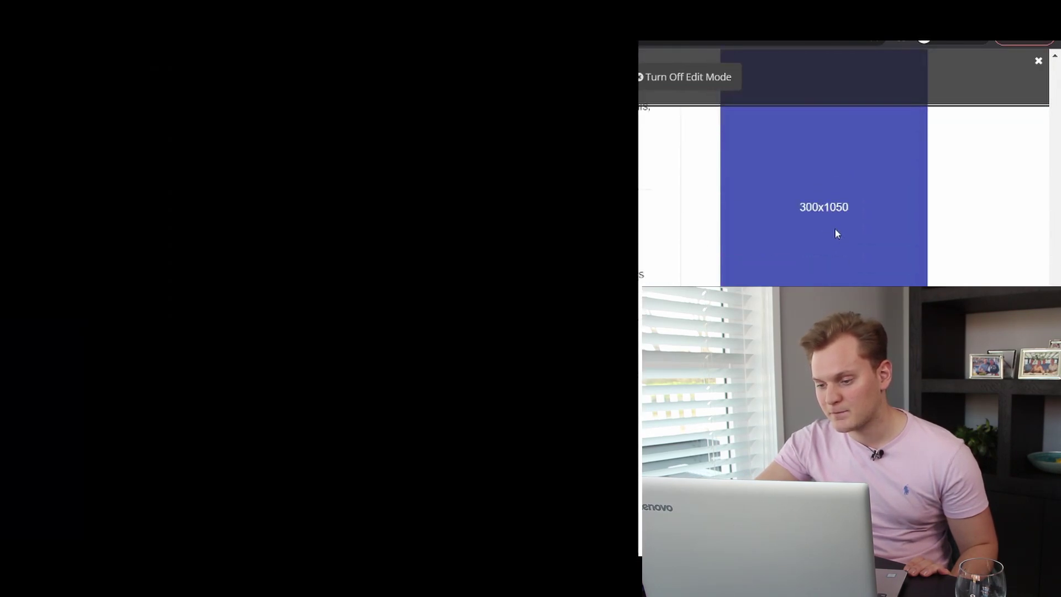
{"action": "scroll", "coordinate": [819, 162], "scroll_direction": "up", "scroll_amount": 3}
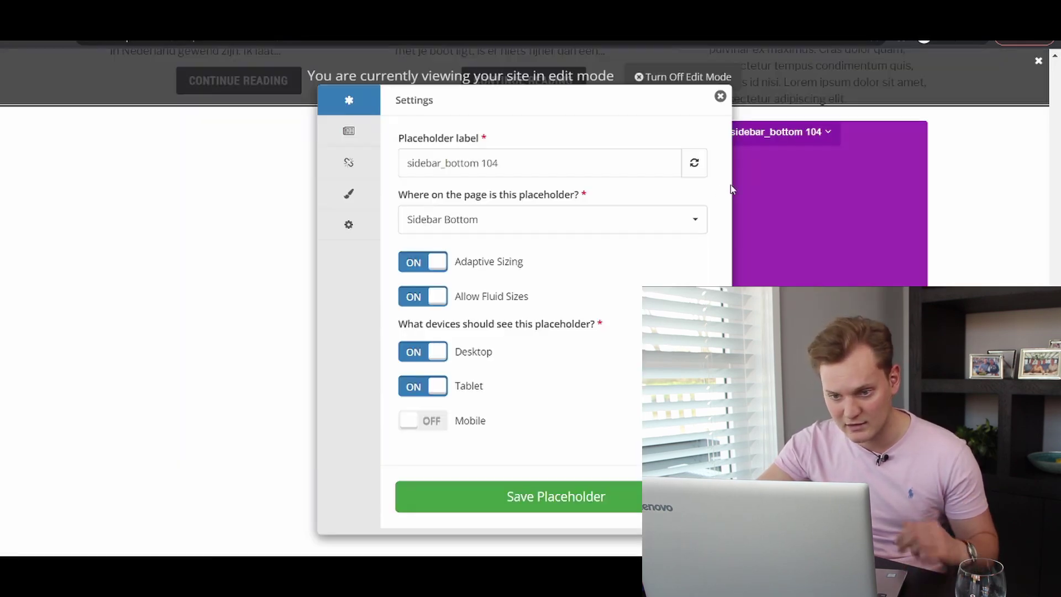
Change sidebar_bottom 104 to Sidebar Floating, save it, and close its settings.
{"action": "left_click", "coordinate": [502, 220]}
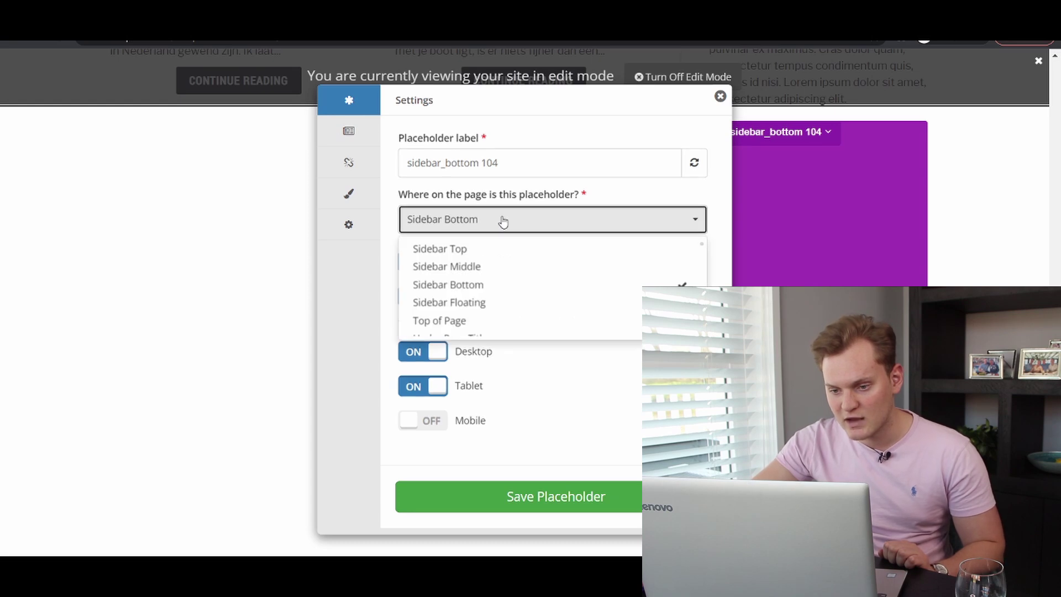
{"action": "left_click", "coordinate": [473, 302]}
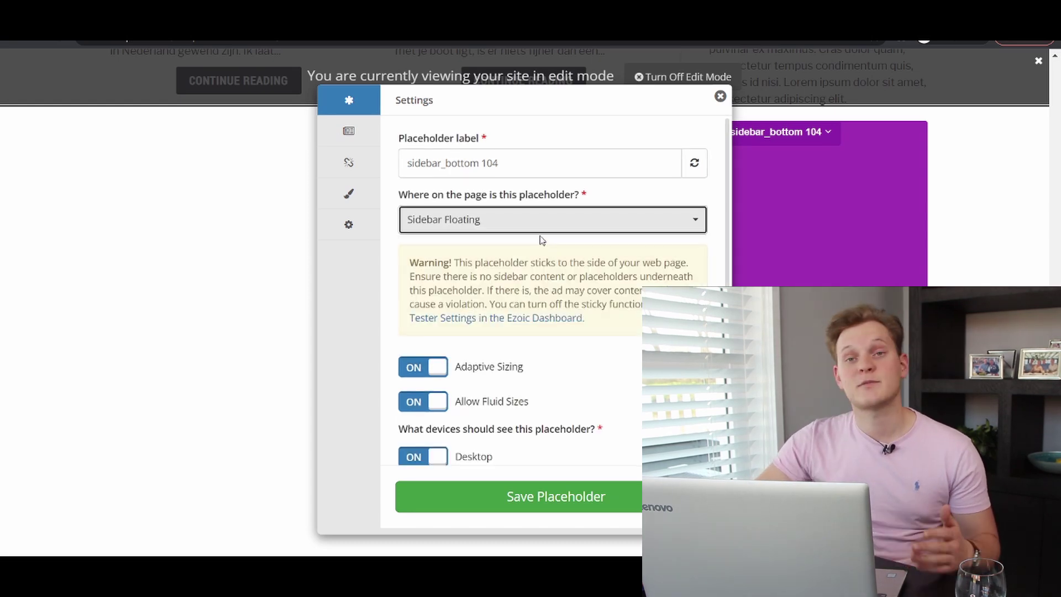
{"action": "left_click_drag", "start_coordinate": [412, 265], "coordinate": [651, 276]}
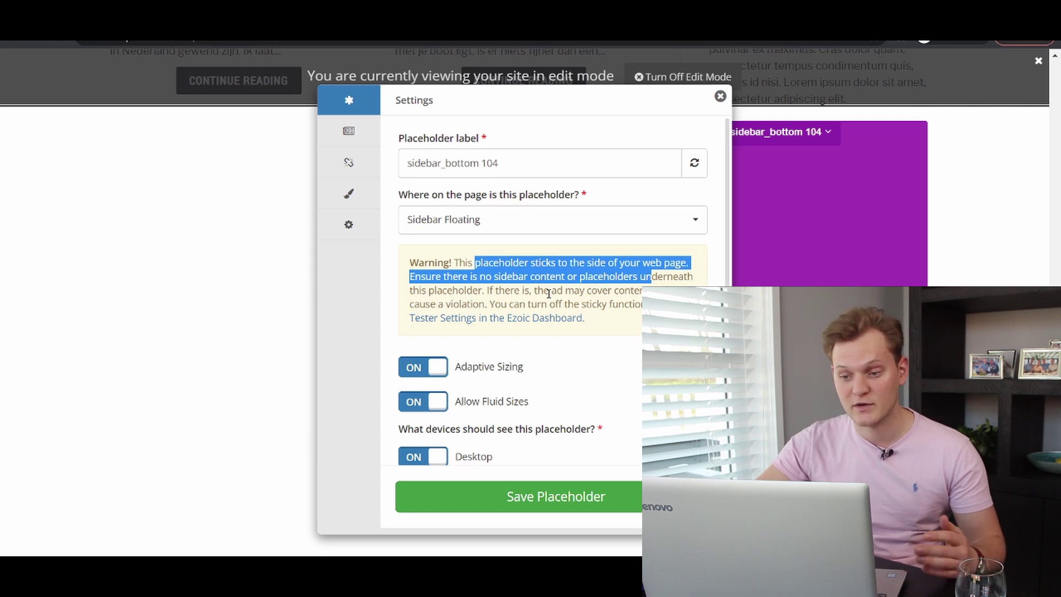
{"action": "left_click", "coordinate": [589, 500]}
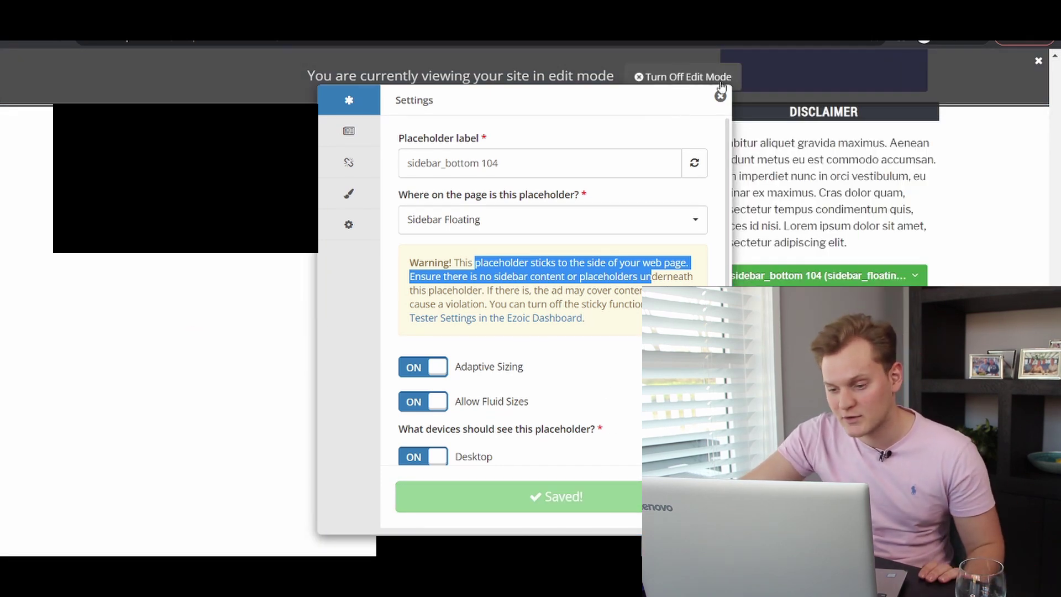
{"action": "left_click", "coordinate": [720, 98]}
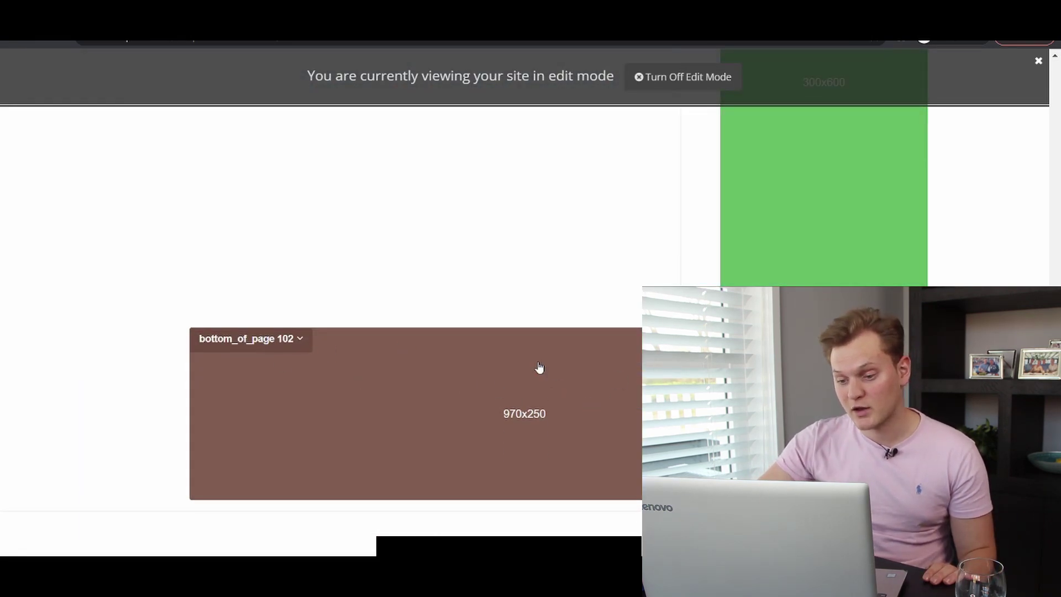
{"action": "left_click", "coordinate": [221, 370]}
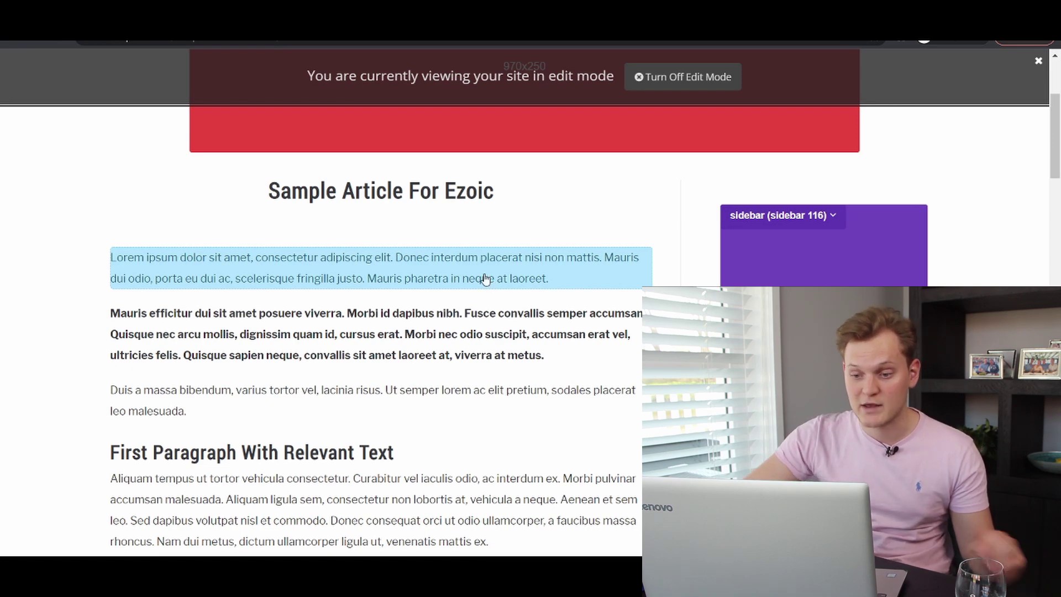
Add and save a placeholder below the first paragraph with position Under First Paragraph.
{"action": "left_click", "coordinate": [485, 279]}
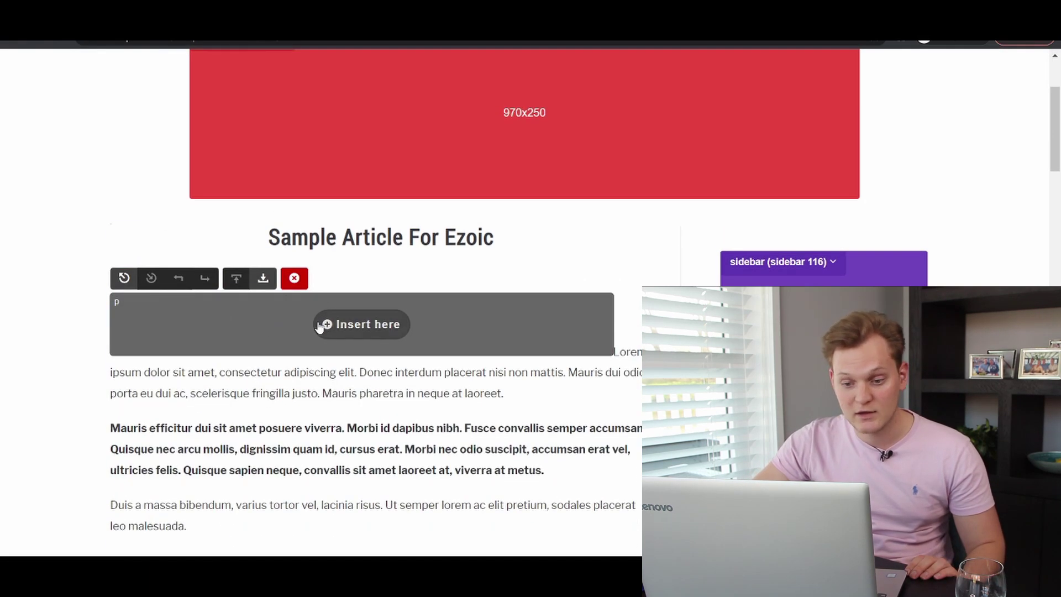
{"action": "left_click", "coordinate": [263, 279]}
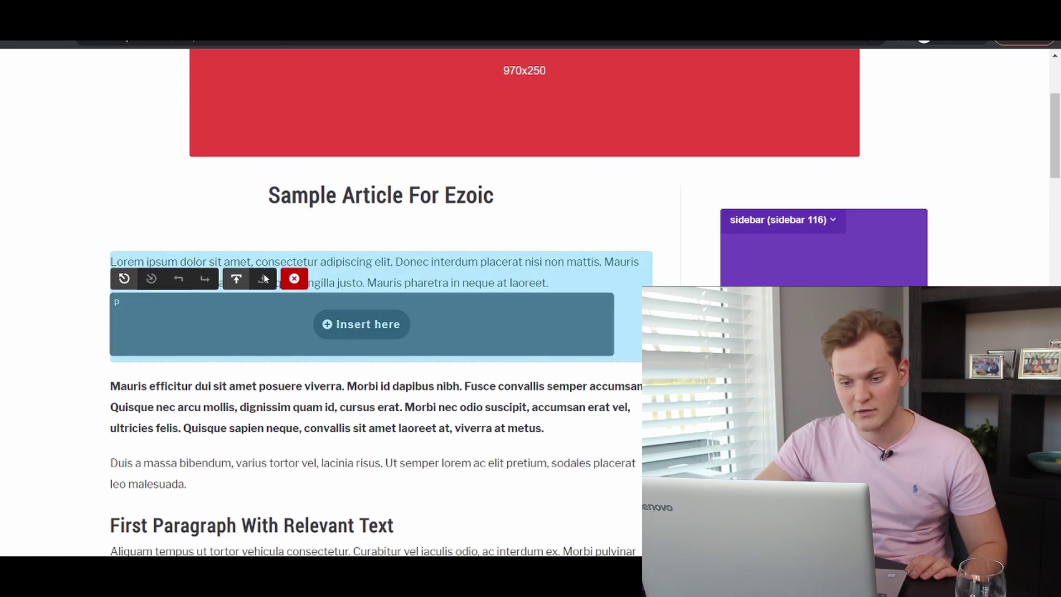
{"action": "left_click", "coordinate": [362, 325]}
{"action": "left_click", "coordinate": [517, 226]}
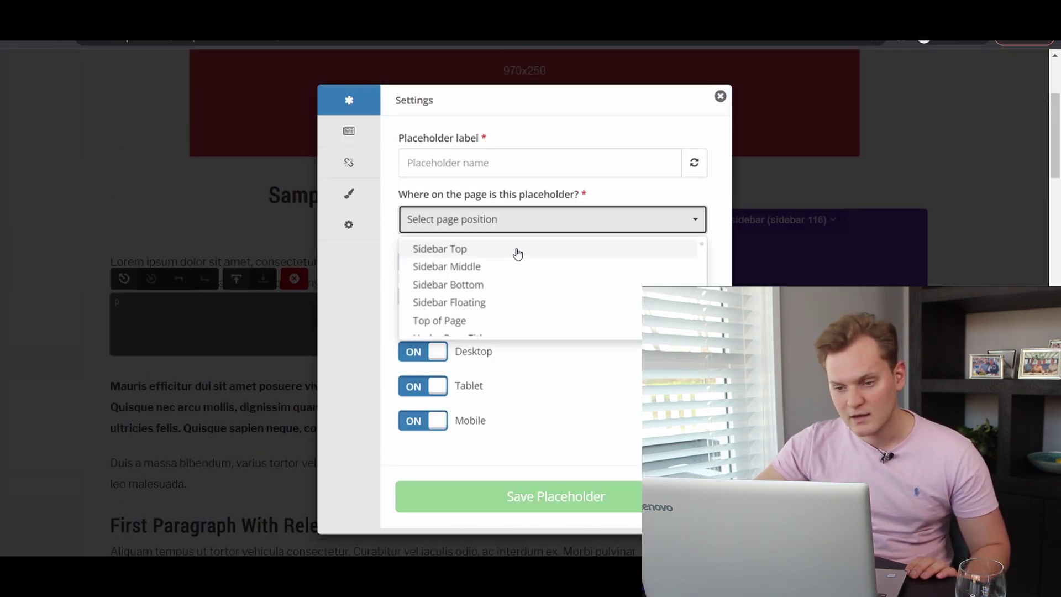
{"action": "scroll", "coordinate": [481, 287], "scroll_direction": "down", "scroll_amount": 3}
{"action": "scroll", "coordinate": [477, 279], "scroll_direction": "up", "scroll_amount": 1}
{"action": "scroll", "coordinate": [479, 282], "scroll_direction": "up", "scroll_amount": 2}
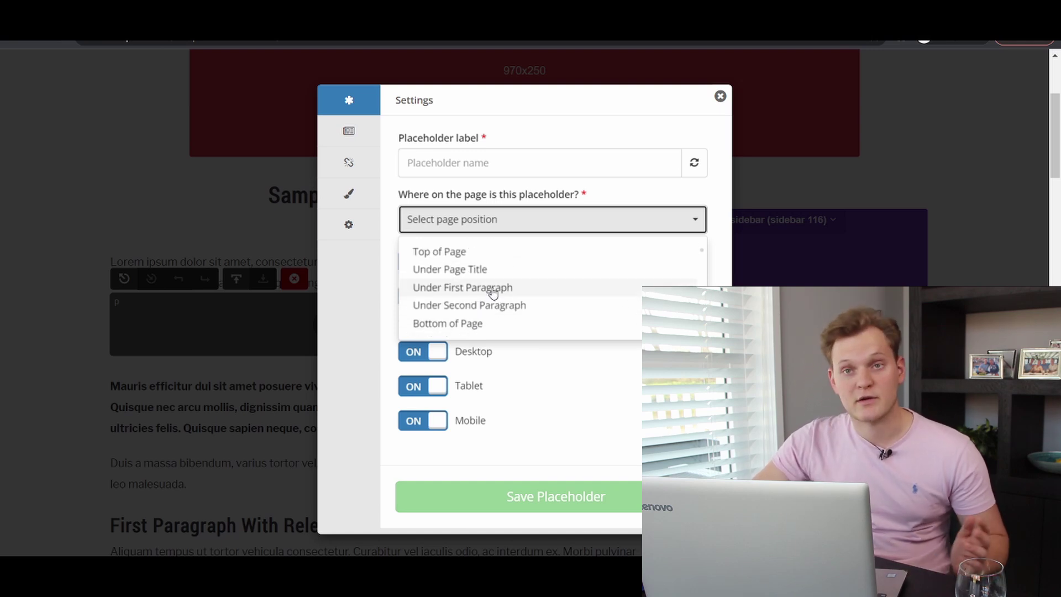
{"action": "left_click", "coordinate": [493, 288]}
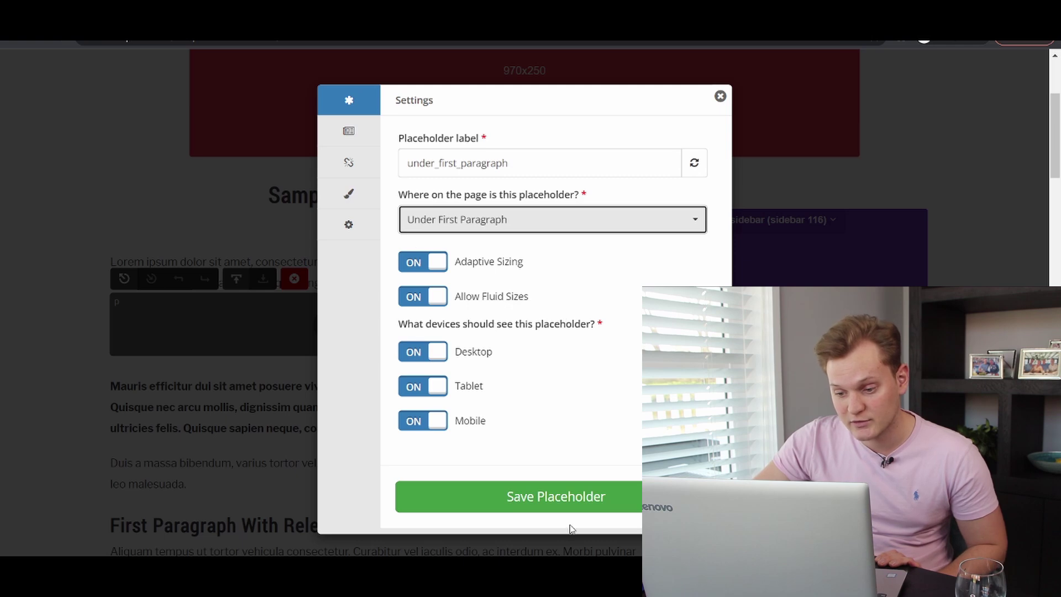
{"action": "left_click", "coordinate": [561, 500]}
Add and save a placeholder after the second paragraph with position Under Second Paragraph.
{"action": "scroll", "coordinate": [446, 260], "scroll_direction": "down", "scroll_amount": 6}
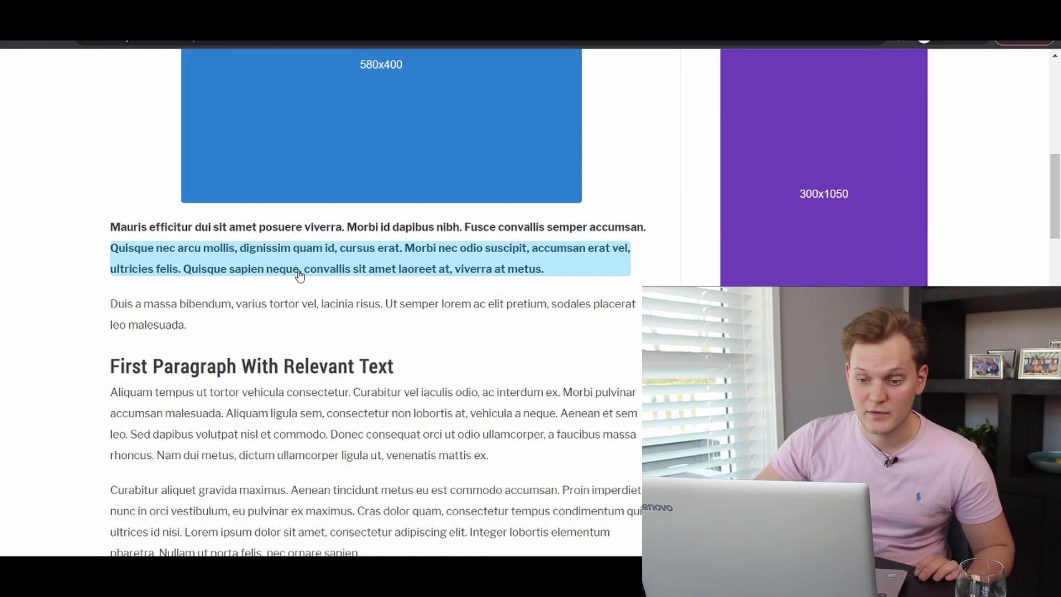
{"action": "left_click", "coordinate": [273, 308]}
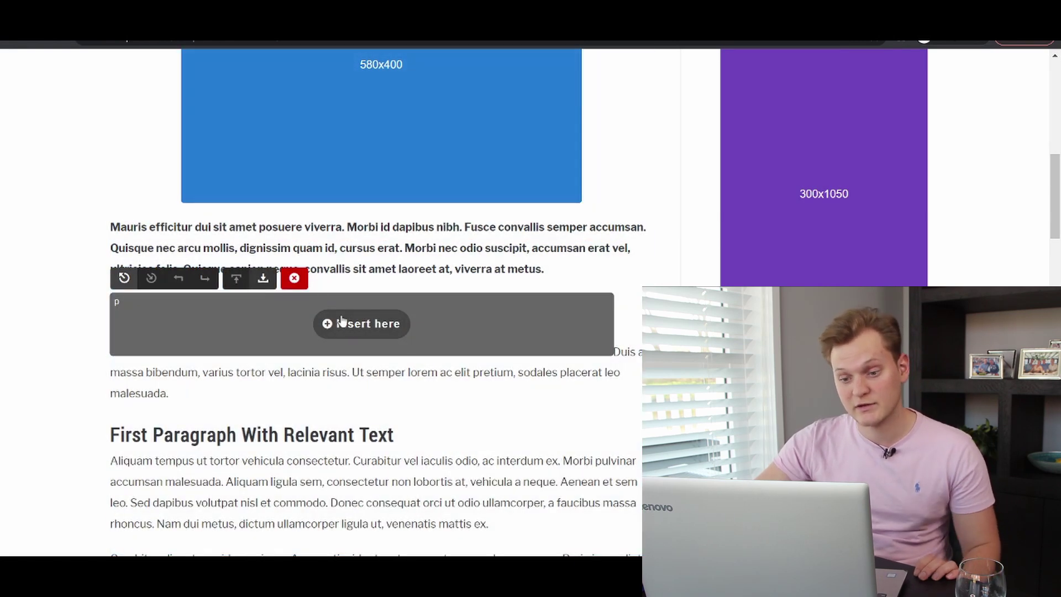
{"action": "left_click", "coordinate": [354, 325]}
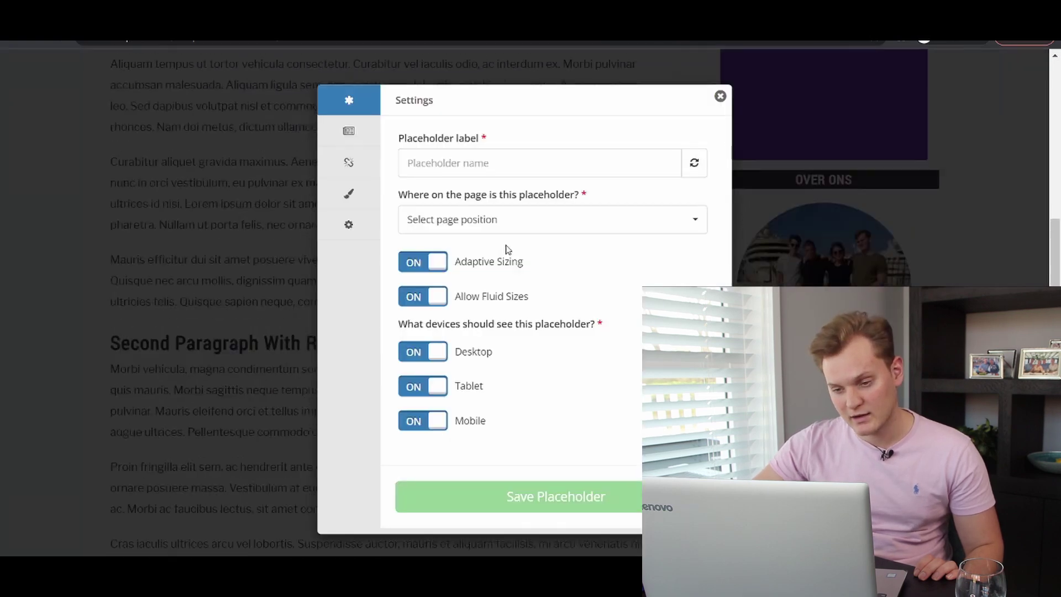
{"action": "left_click", "coordinate": [492, 228]}
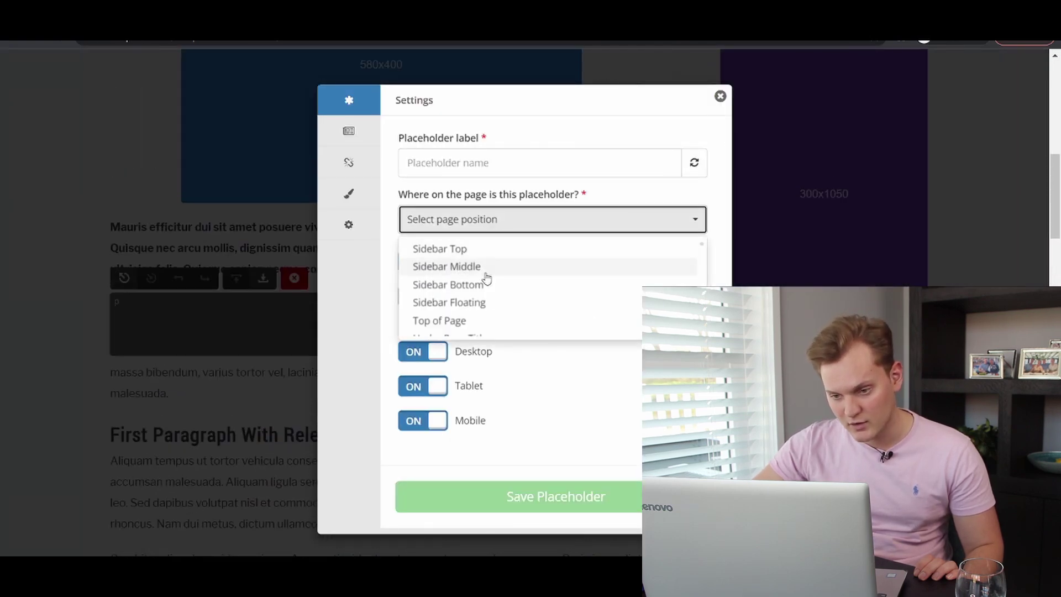
{"action": "scroll", "coordinate": [481, 315], "scroll_direction": "down", "scroll_amount": 3}
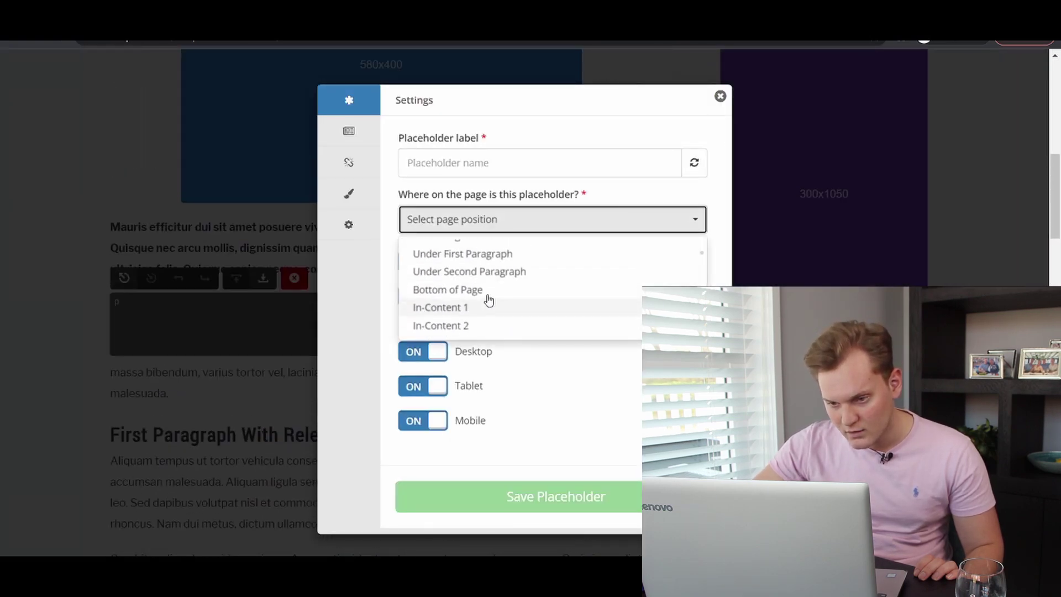
{"action": "scroll", "coordinate": [509, 315], "scroll_direction": "up", "scroll_amount": 1}
{"action": "left_click", "coordinate": [509, 308]}
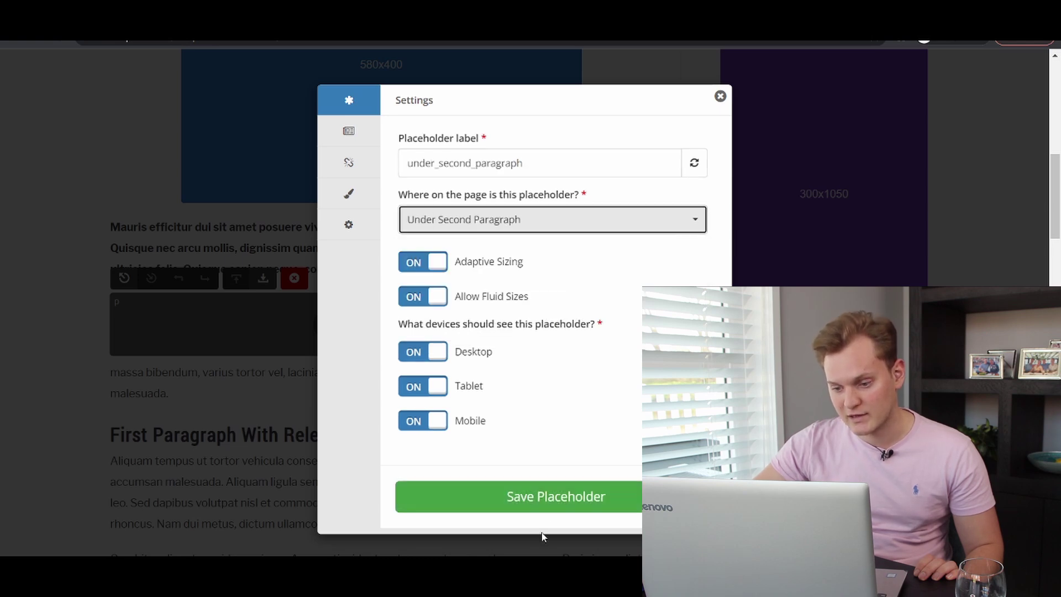
{"action": "left_click", "coordinate": [550, 500]}
{"action": "scroll", "coordinate": [426, 310], "scroll_direction": "up", "scroll_amount": 6}
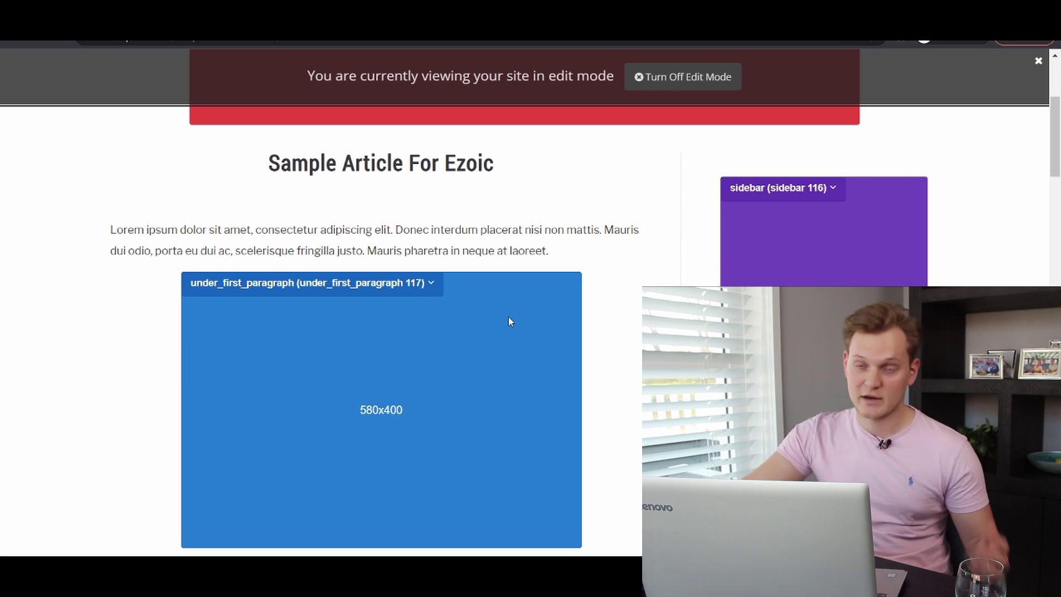
{"action": "scroll", "coordinate": [584, 256], "scroll_direction": "down", "scroll_amount": 3}
{"action": "scroll", "coordinate": [580, 257], "scroll_direction": "down", "scroll_amount": 1}
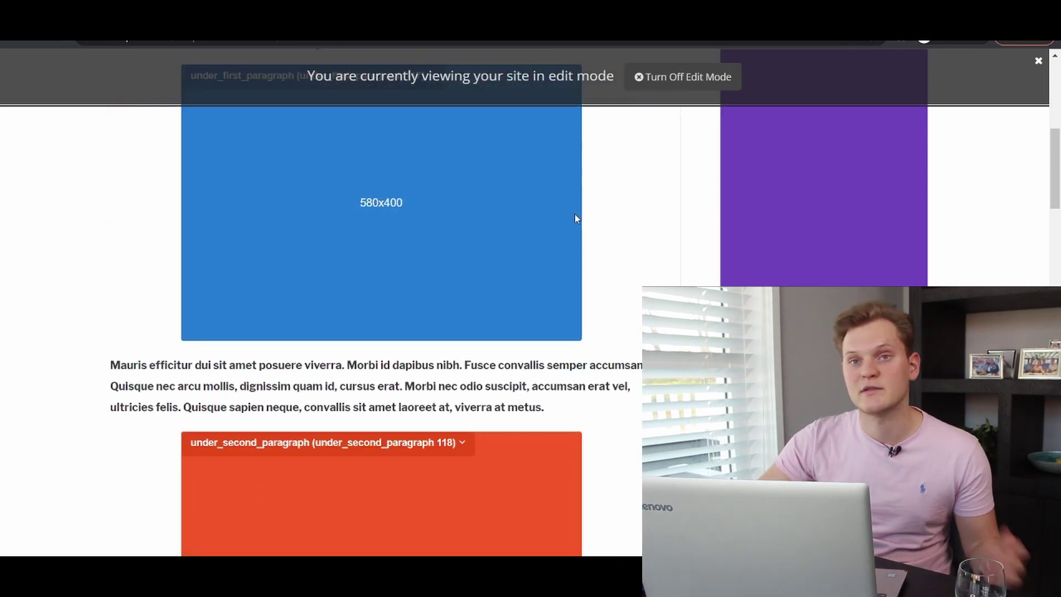
{"action": "scroll", "coordinate": [613, 270], "scroll_direction": "down", "scroll_amount": 4}
{"action": "scroll", "coordinate": [619, 259], "scroll_direction": "down", "scroll_amount": 4}
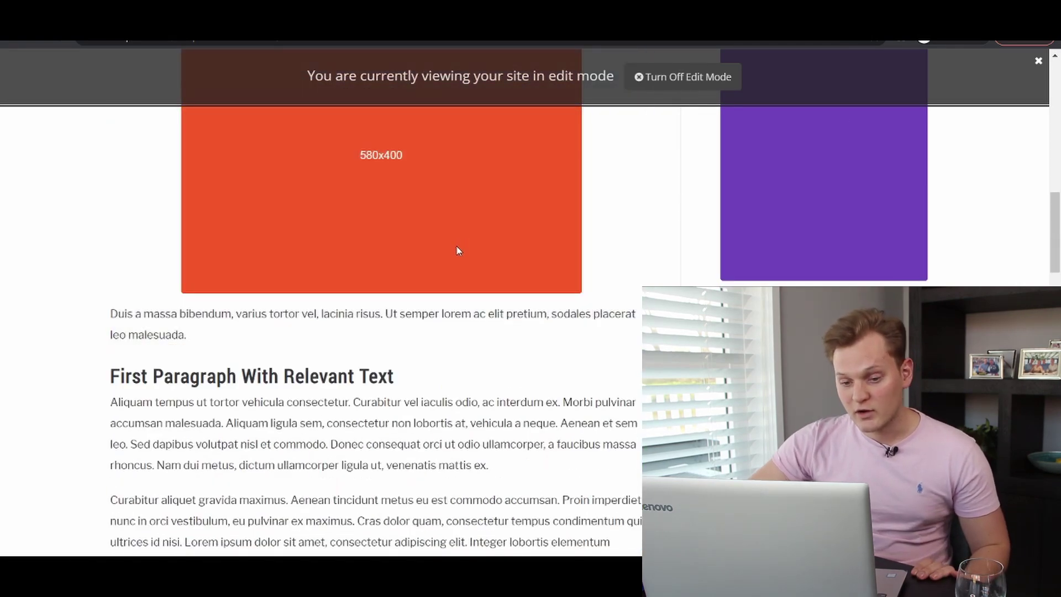
{"action": "scroll", "coordinate": [433, 310], "scroll_direction": "up", "scroll_amount": 4}
{"action": "scroll", "coordinate": [434, 312], "scroll_direction": "down", "scroll_amount": 7}
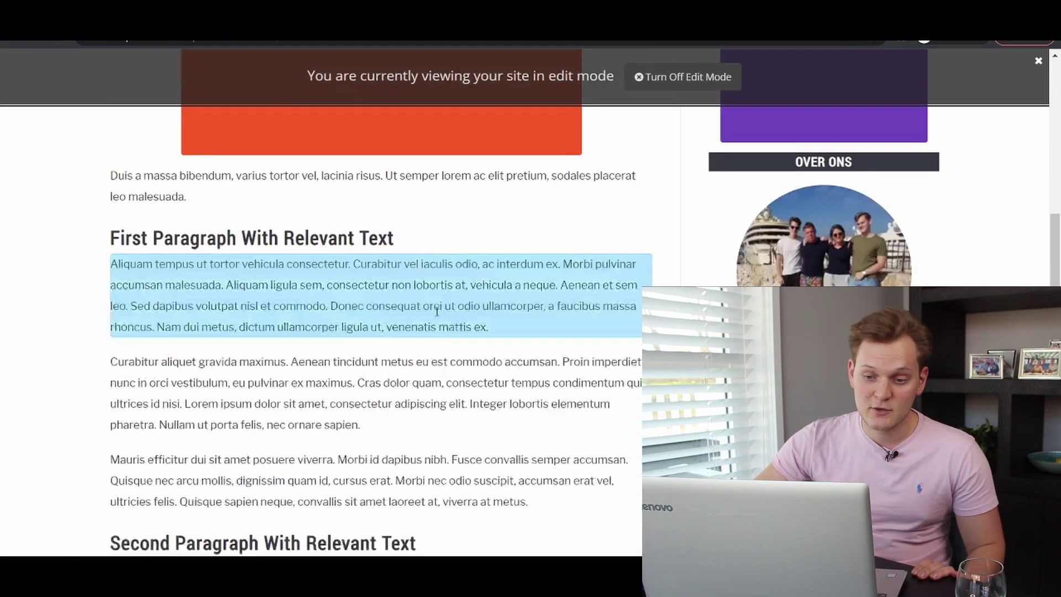
{"action": "scroll", "coordinate": [436, 315], "scroll_direction": "up", "scroll_amount": 4}
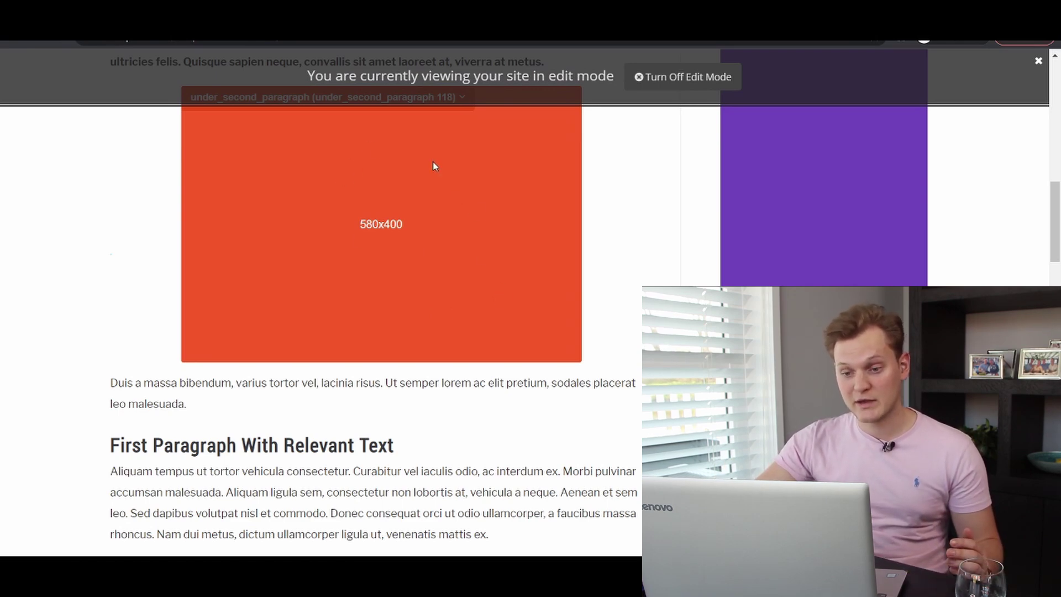
{"action": "scroll", "coordinate": [536, 198], "scroll_direction": "down", "scroll_amount": 5}
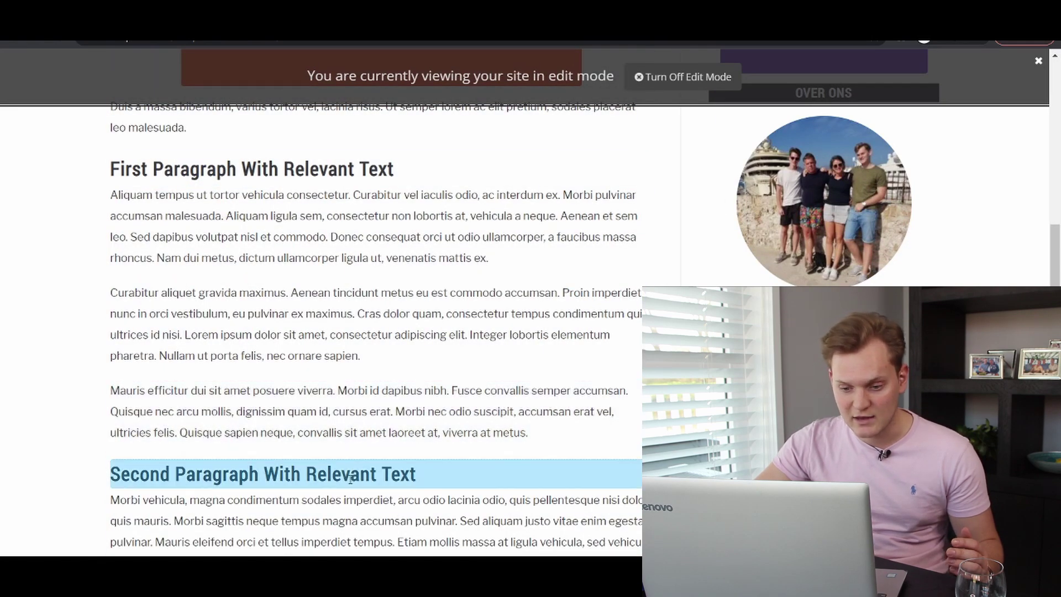
Add and save a placeholder at In-Content 1 under the Second Paragraph heading.
{"action": "left_click_drag", "start_coordinate": [344, 514], "coordinate": [344, 326]}
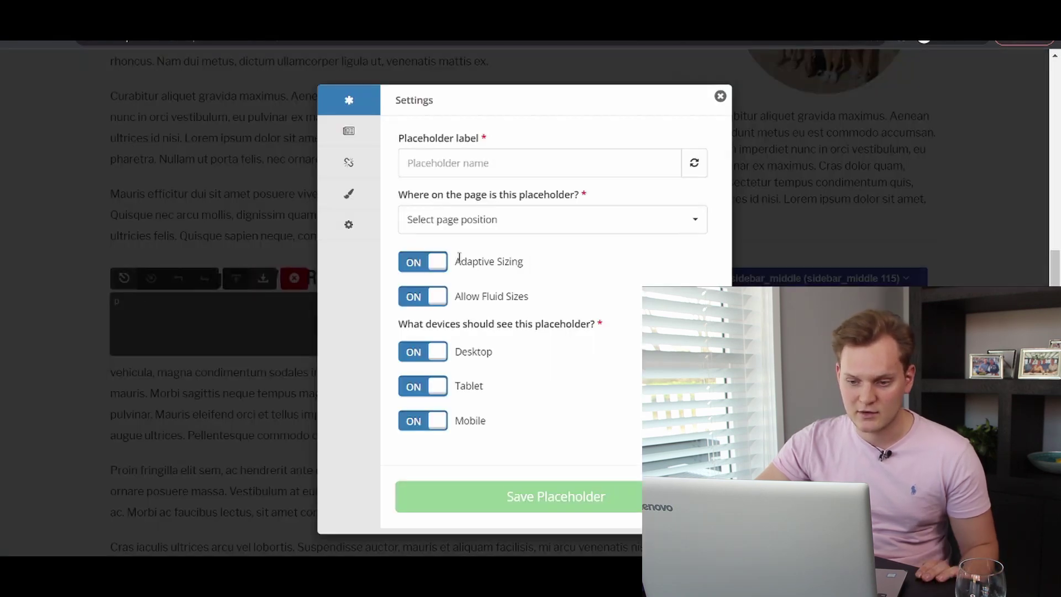
{"action": "left_click", "coordinate": [459, 219]}
{"action": "scroll", "coordinate": [464, 270], "scroll_direction": "down", "scroll_amount": 2}
{"action": "scroll", "coordinate": [463, 271], "scroll_direction": "down", "scroll_amount": 2}
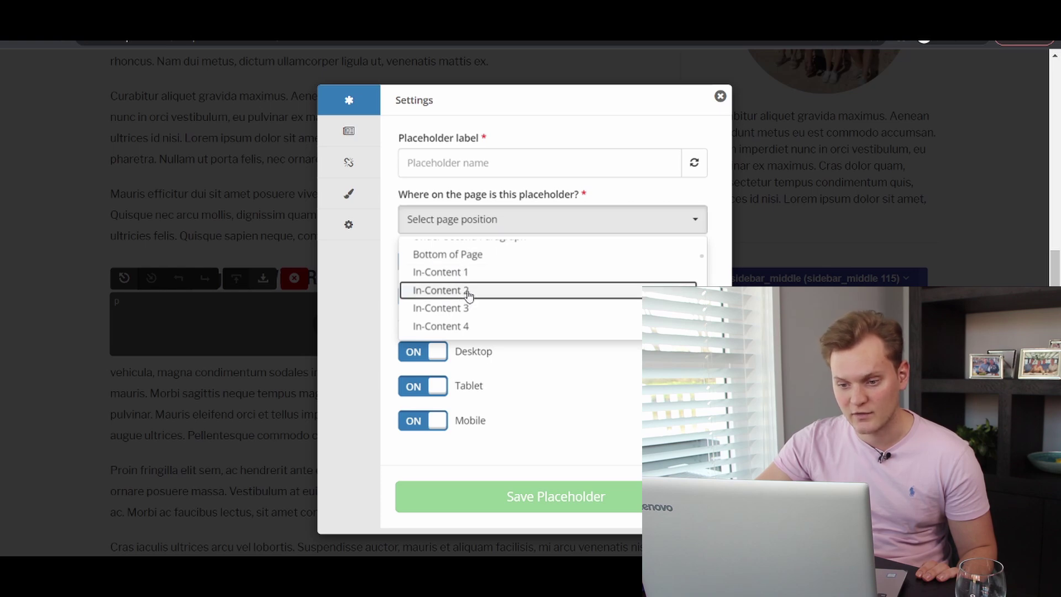
{"action": "left_click", "coordinate": [468, 291]}
{"action": "left_click", "coordinate": [455, 221]}
{"action": "left_click", "coordinate": [456, 272]}
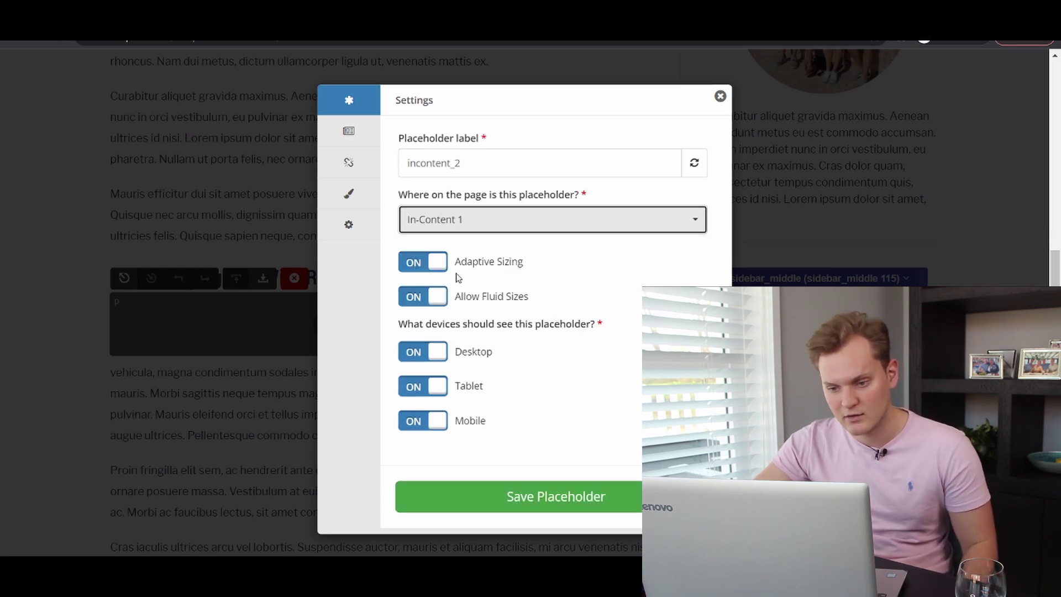
{"action": "left_click", "coordinate": [515, 497]}
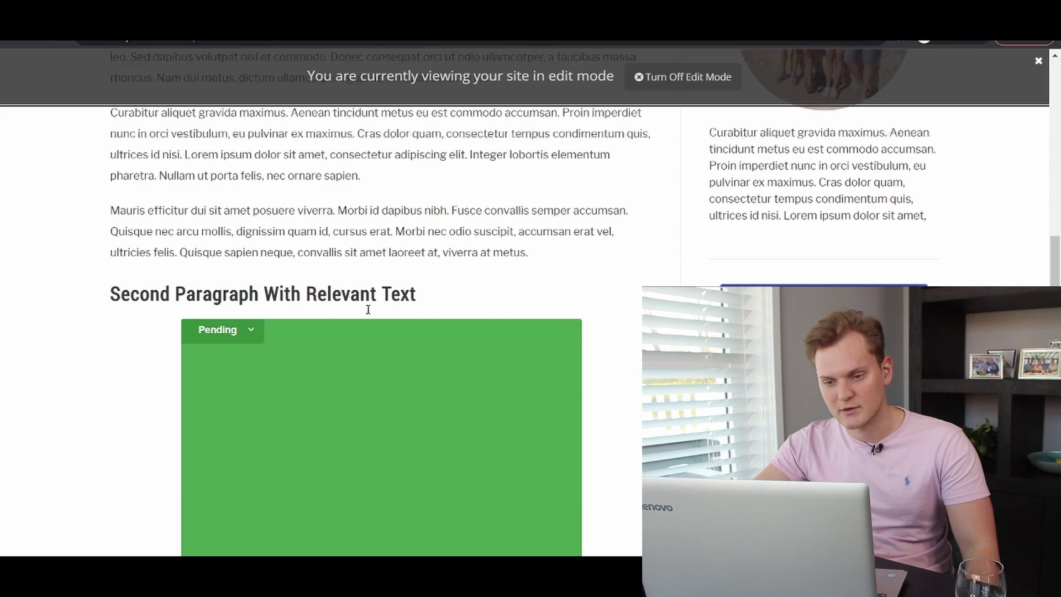
Mark an insertion spot in the Third Paragraph section.
{"action": "scroll", "coordinate": [370, 313], "scroll_direction": "down", "scroll_amount": 12}
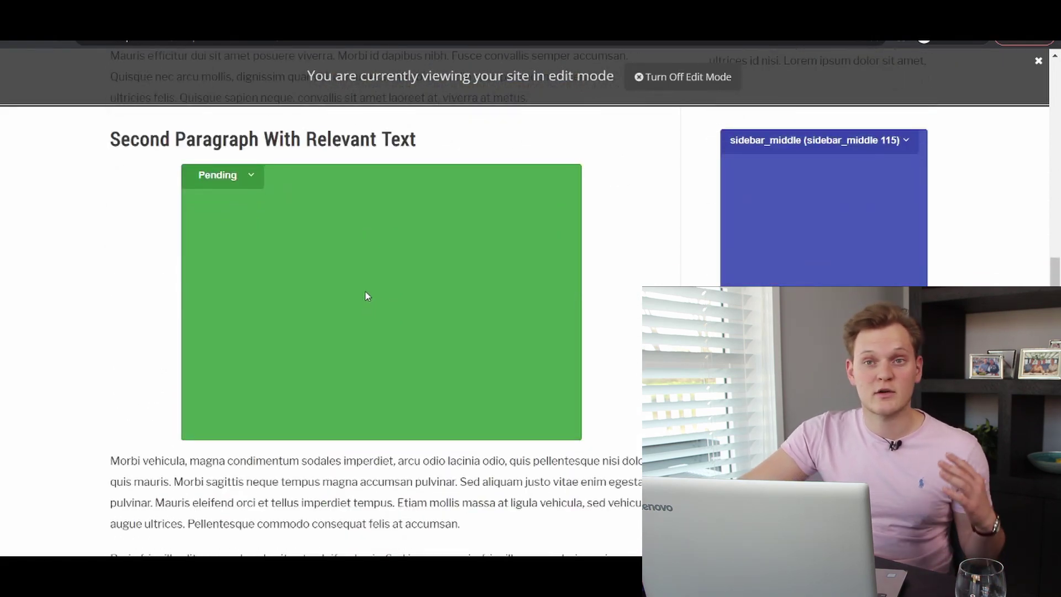
{"action": "scroll", "coordinate": [370, 276], "scroll_direction": "down", "scroll_amount": 3}
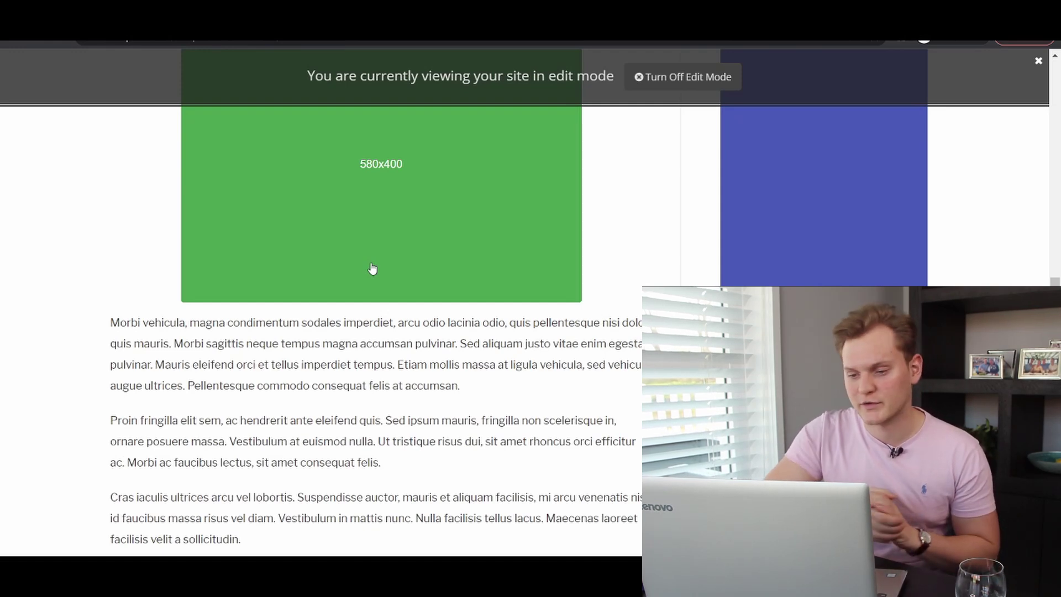
{"action": "scroll", "coordinate": [409, 188], "scroll_direction": "down", "scroll_amount": 3}
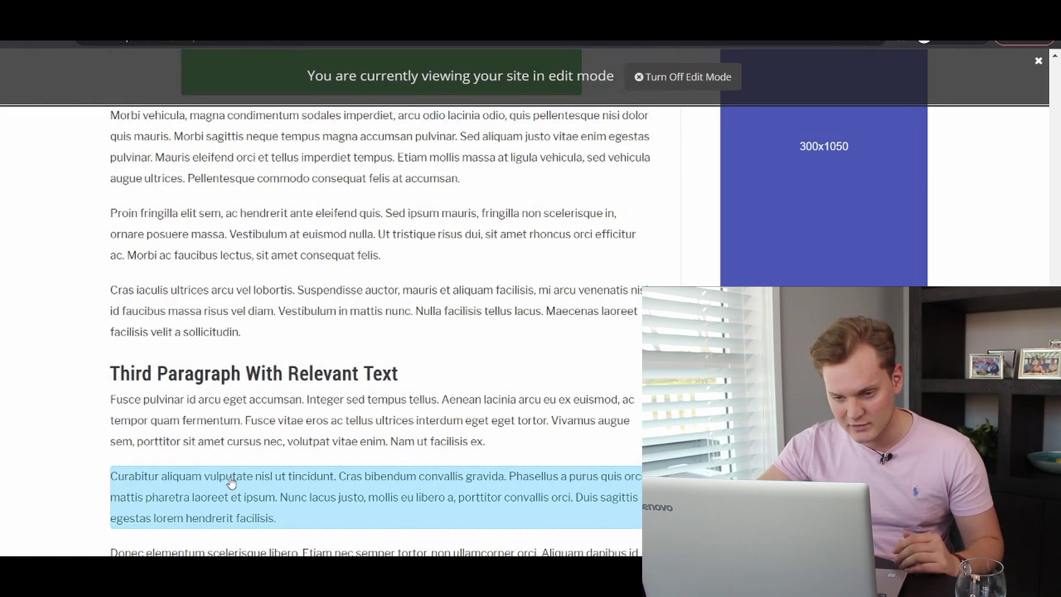
{"action": "left_click", "coordinate": [231, 481]}
{"action": "scroll", "coordinate": [390, 339], "scroll_direction": "down", "scroll_amount": 2}
Save a placeholder at In-Content 2 in the Third Paragraph section.
{"action": "left_click", "coordinate": [387, 328]}
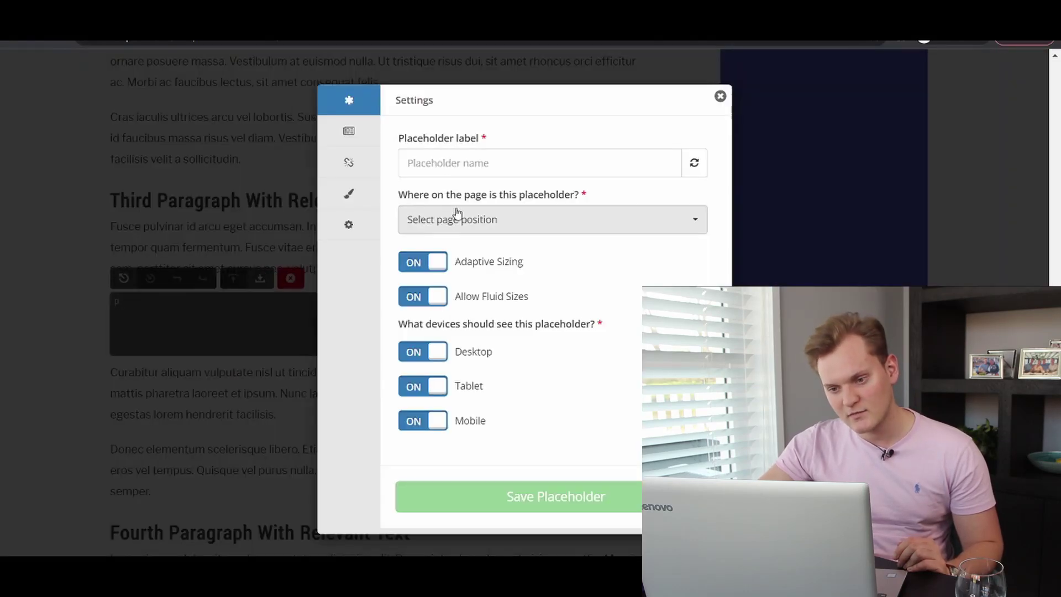
{"action": "left_click", "coordinate": [459, 219]}
{"action": "scroll", "coordinate": [475, 287], "scroll_direction": "down", "scroll_amount": 1}
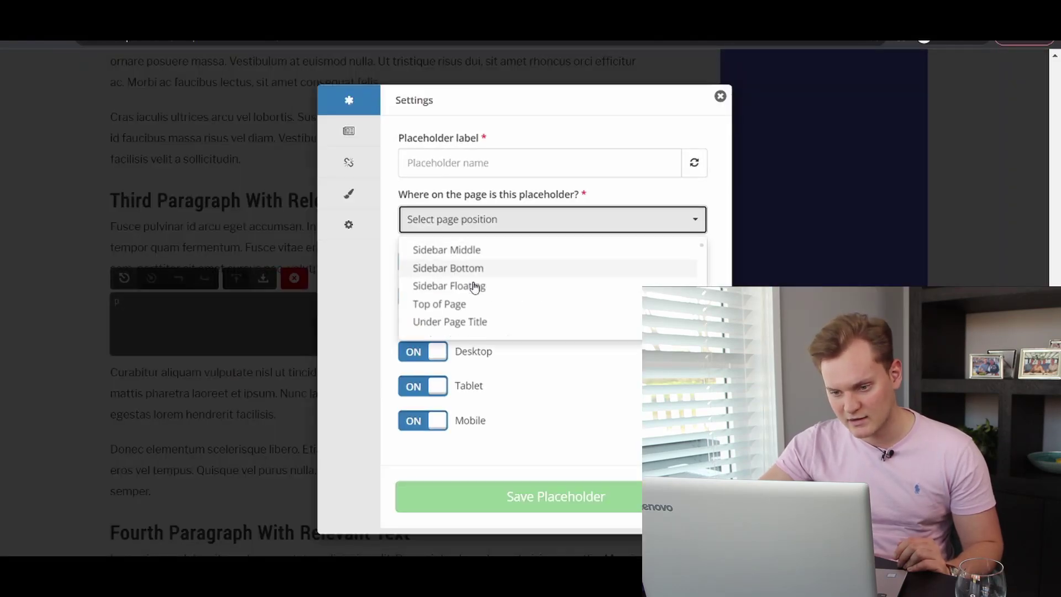
{"action": "scroll", "coordinate": [474, 285], "scroll_direction": "down", "scroll_amount": 5}
{"action": "scroll", "coordinate": [472, 287], "scroll_direction": "up", "scroll_amount": 3}
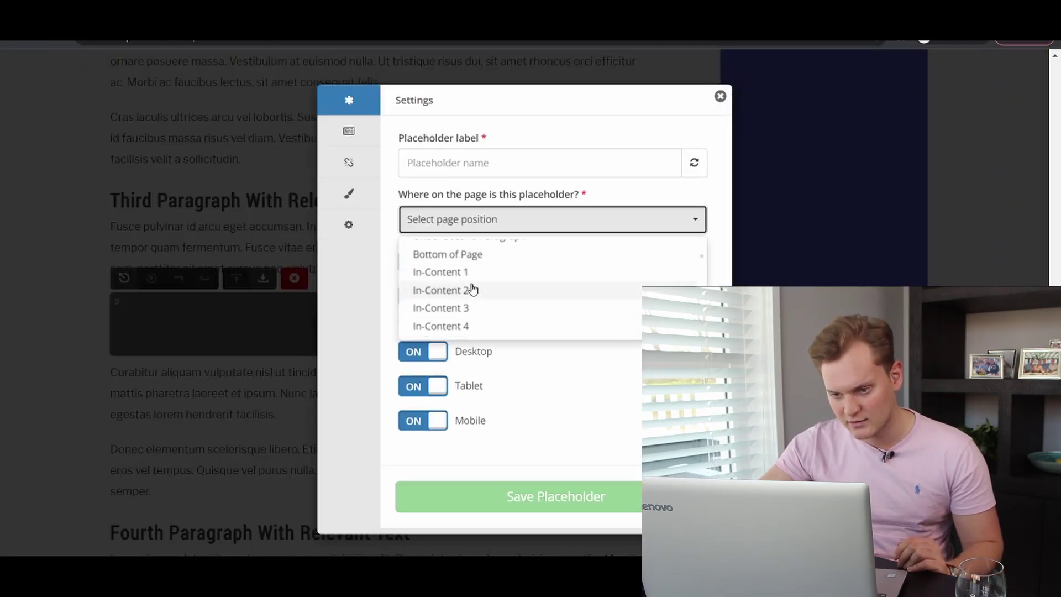
{"action": "left_click", "coordinate": [473, 290]}
{"action": "left_click", "coordinate": [575, 506]}
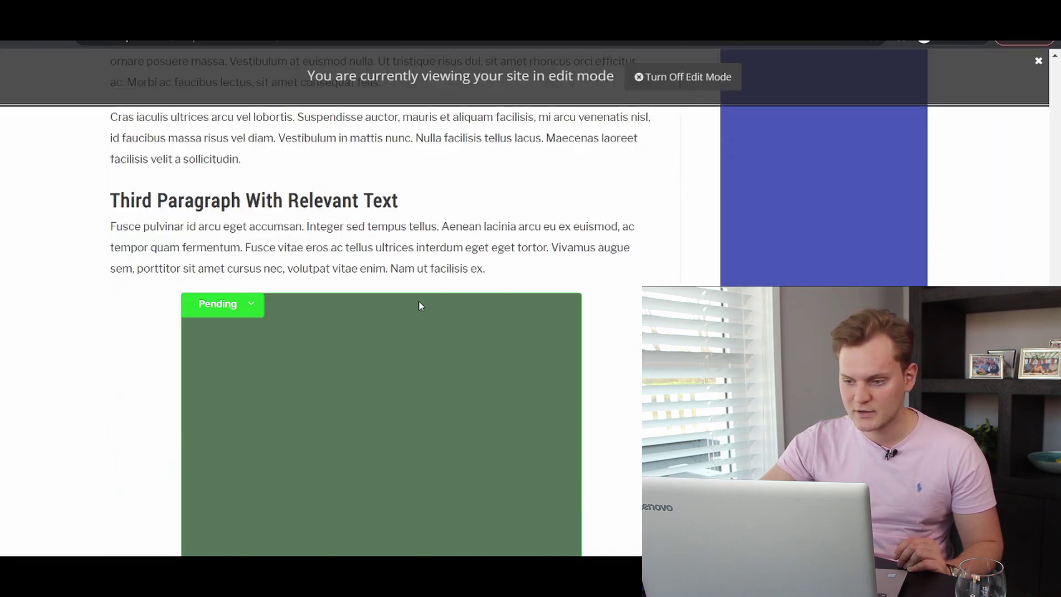
Insert an In-Content 3 placeholder before the Donec consequat paragraph and save it.
{"action": "scroll", "coordinate": [407, 249], "scroll_direction": "down", "scroll_amount": 8}
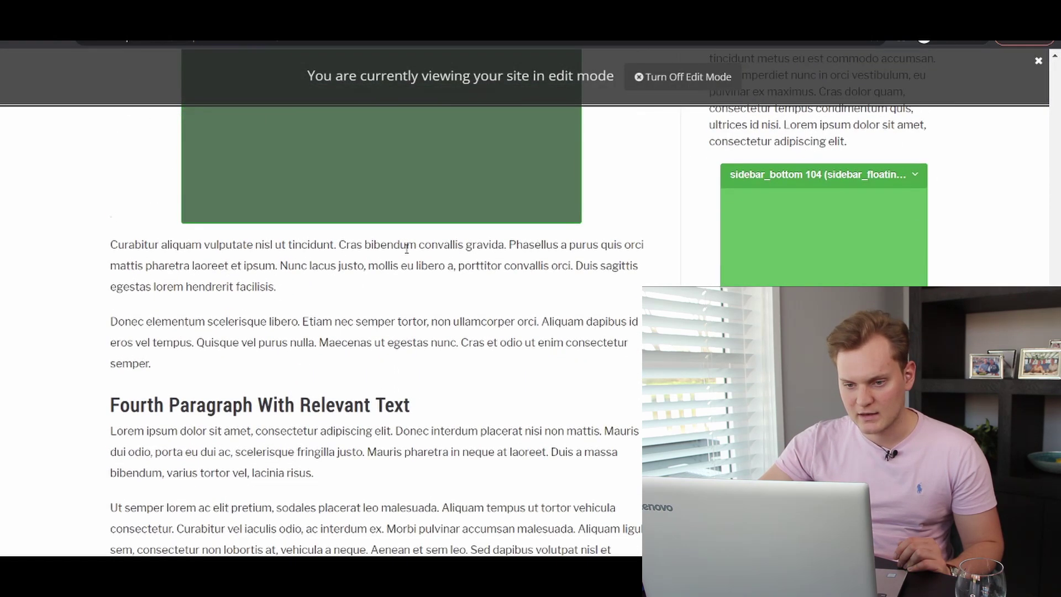
{"action": "scroll", "coordinate": [398, 240], "scroll_direction": "down", "scroll_amount": 2}
{"action": "scroll", "coordinate": [229, 105], "scroll_direction": "down", "scroll_amount": 2}
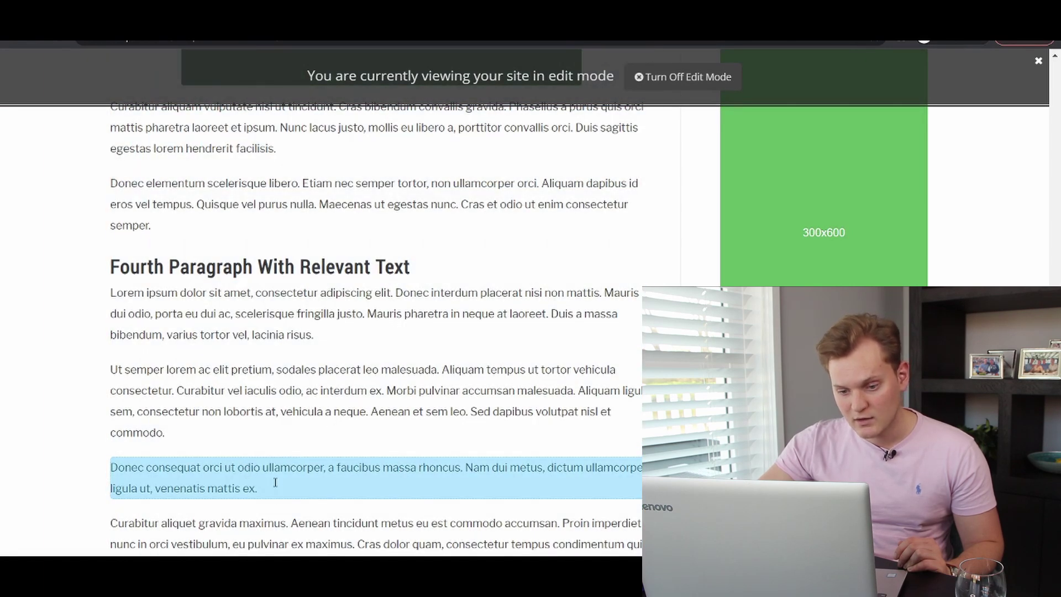
{"action": "left_click", "coordinate": [320, 487]}
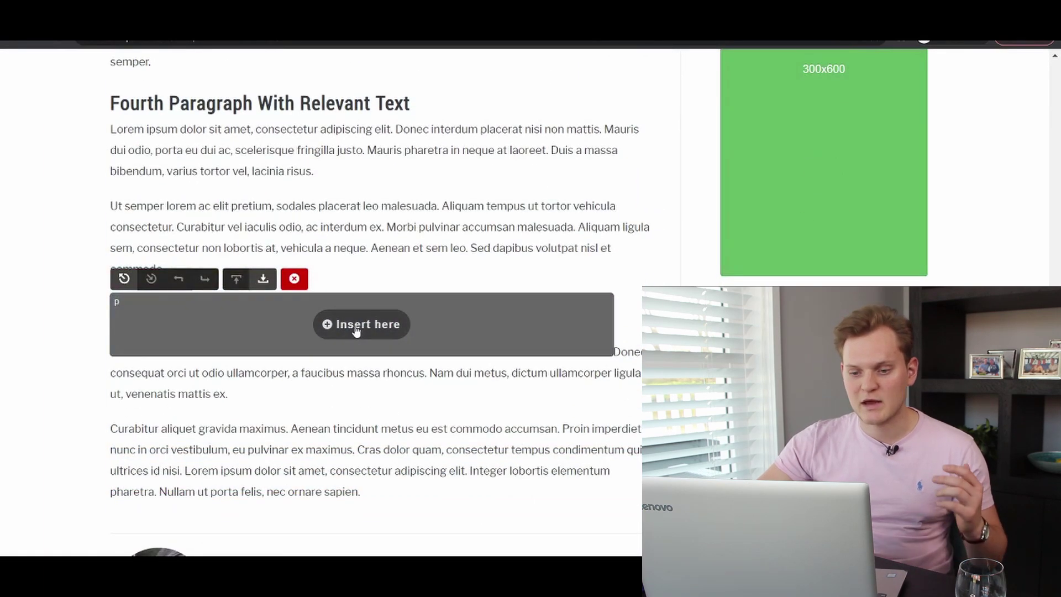
{"action": "left_click", "coordinate": [356, 325]}
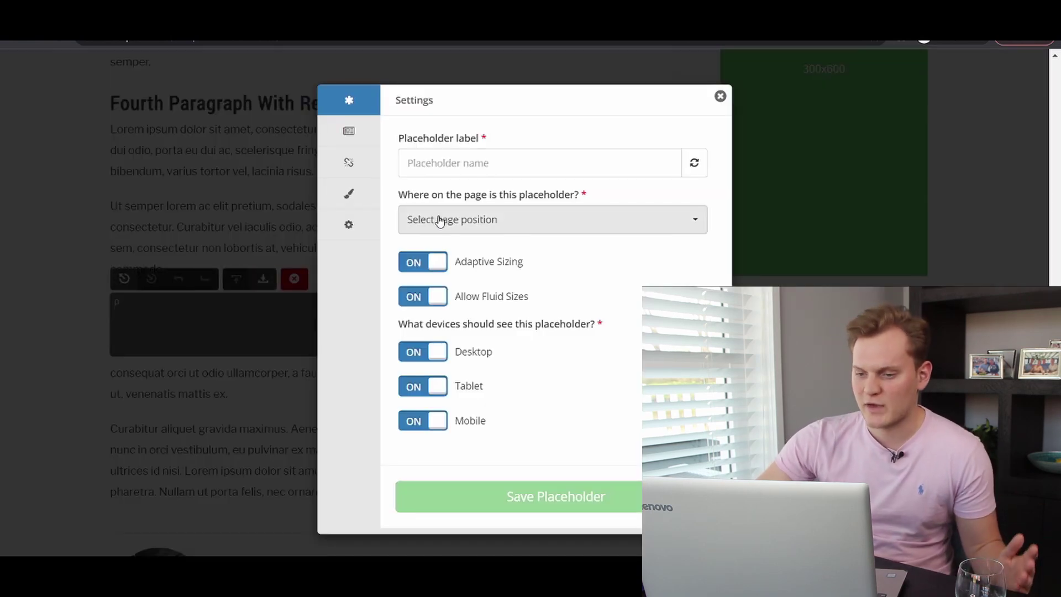
{"action": "left_click", "coordinate": [443, 219]}
{"action": "scroll", "coordinate": [488, 301], "scroll_direction": "down", "scroll_amount": 5}
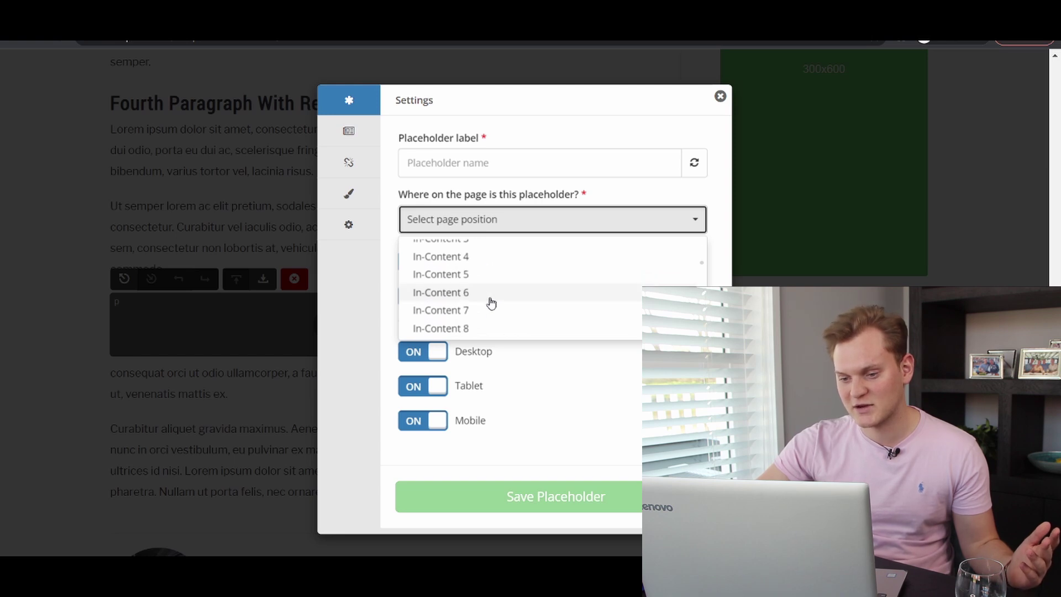
{"action": "scroll", "coordinate": [471, 291], "scroll_direction": "up", "scroll_amount": 3}
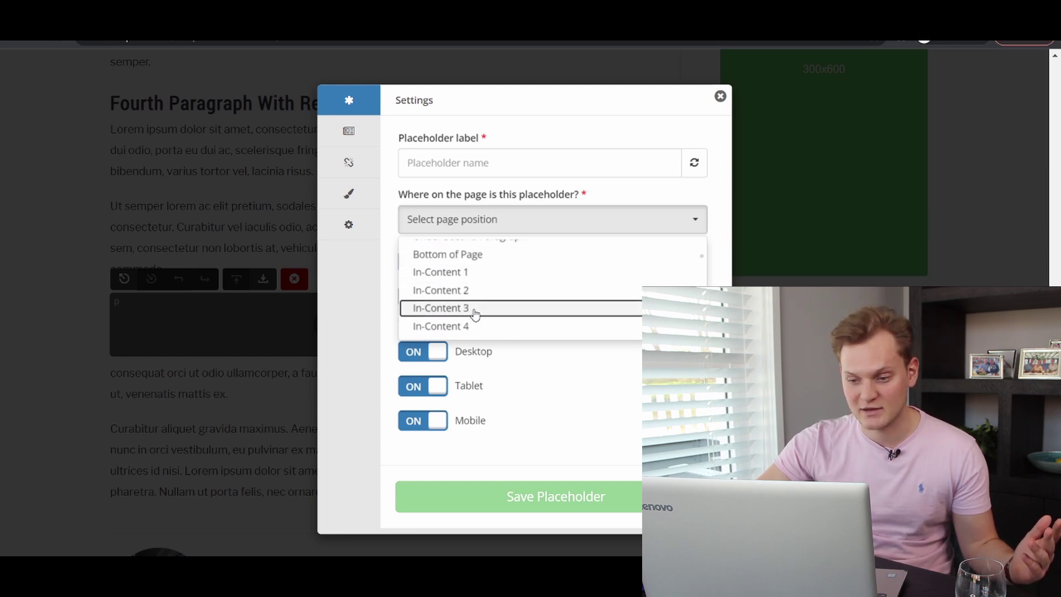
{"action": "left_click", "coordinate": [472, 308]}
{"action": "left_click", "coordinate": [540, 488]}
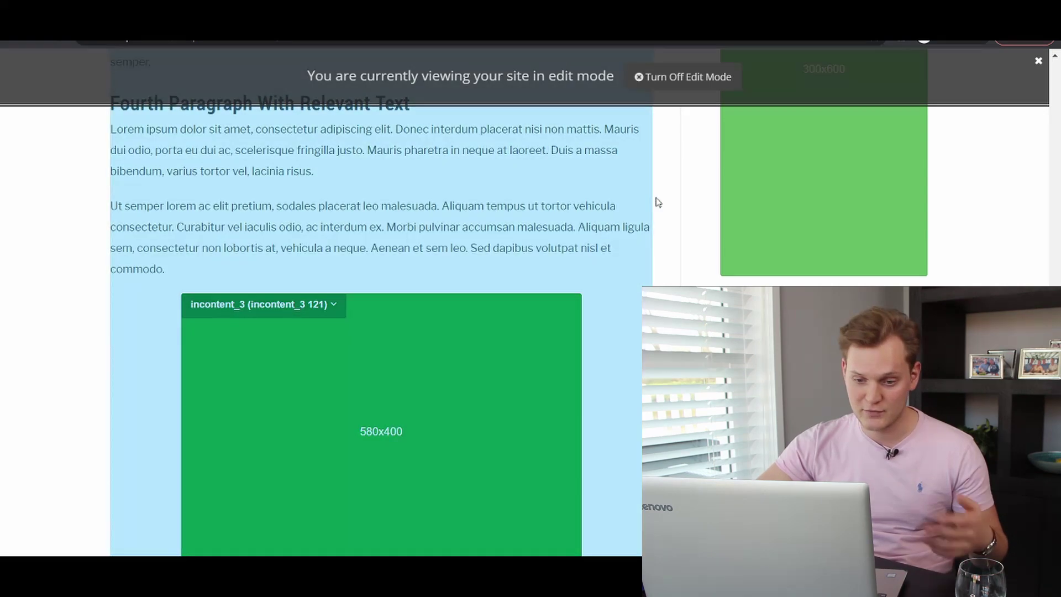
{"action": "scroll", "coordinate": [489, 266], "scroll_direction": "up", "scroll_amount": 4}
{"action": "scroll", "coordinate": [489, 267], "scroll_direction": "up", "scroll_amount": 20}
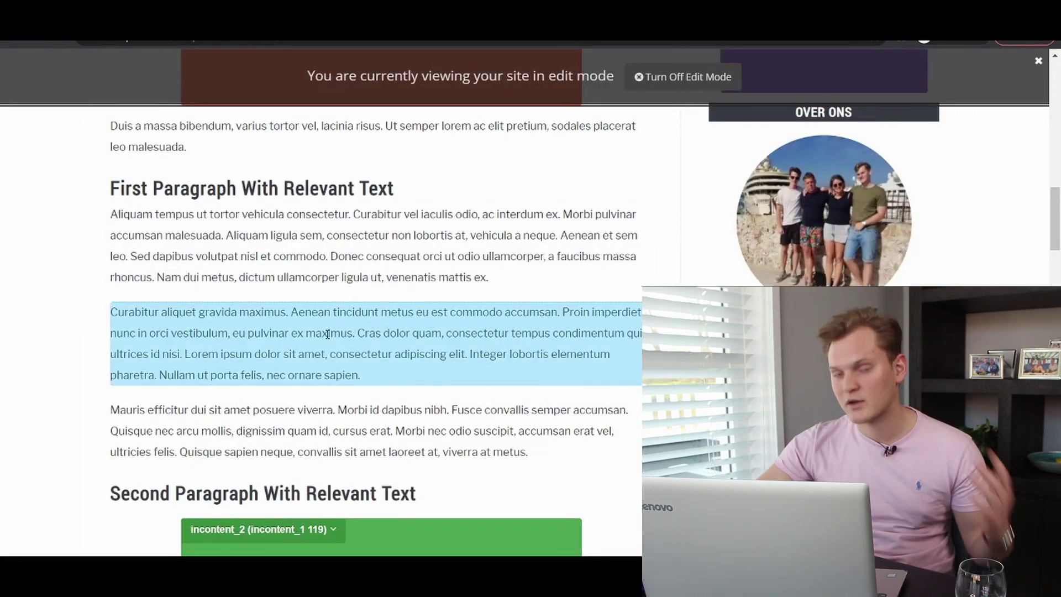
{"action": "scroll", "coordinate": [328, 334], "scroll_direction": "down", "scroll_amount": 15}
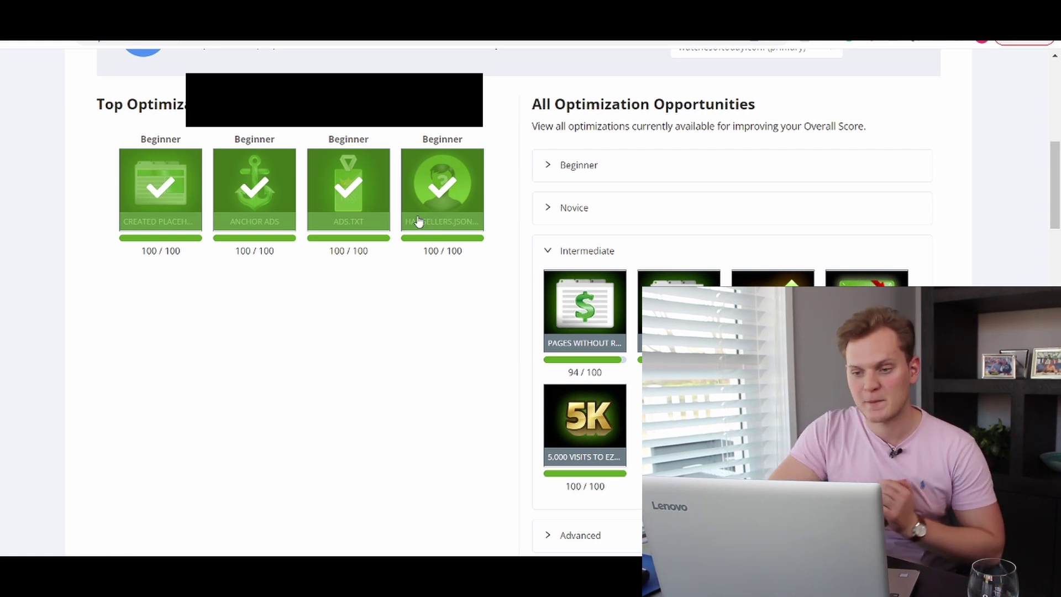
Collapse the Intermediate and Experienced tiers under All Optimization Opportunities.
{"action": "left_click", "coordinate": [583, 251]}
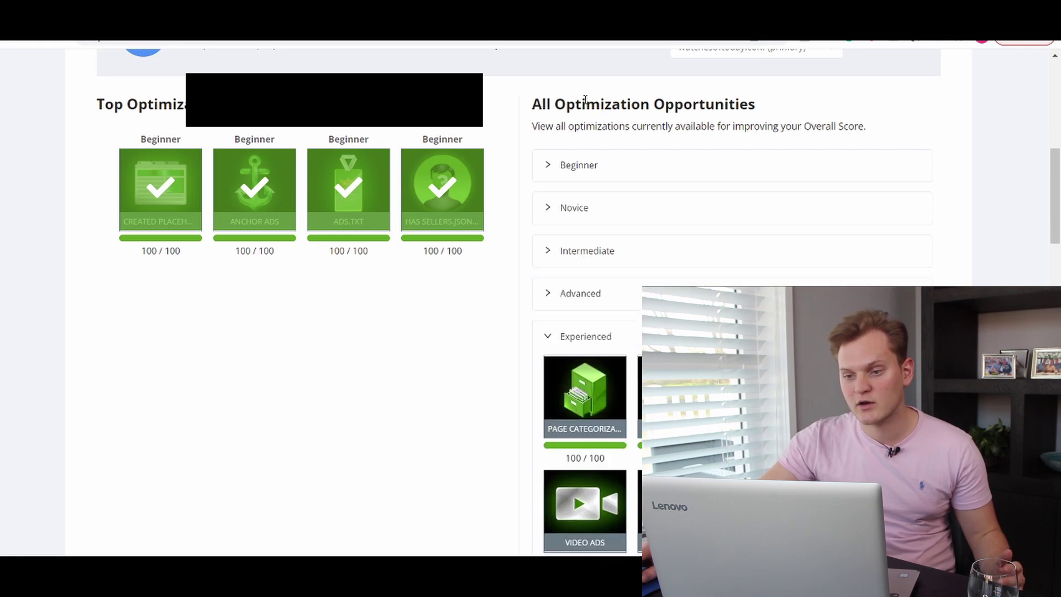
{"action": "left_click_drag", "start_coordinate": [576, 103], "coordinate": [761, 105]}
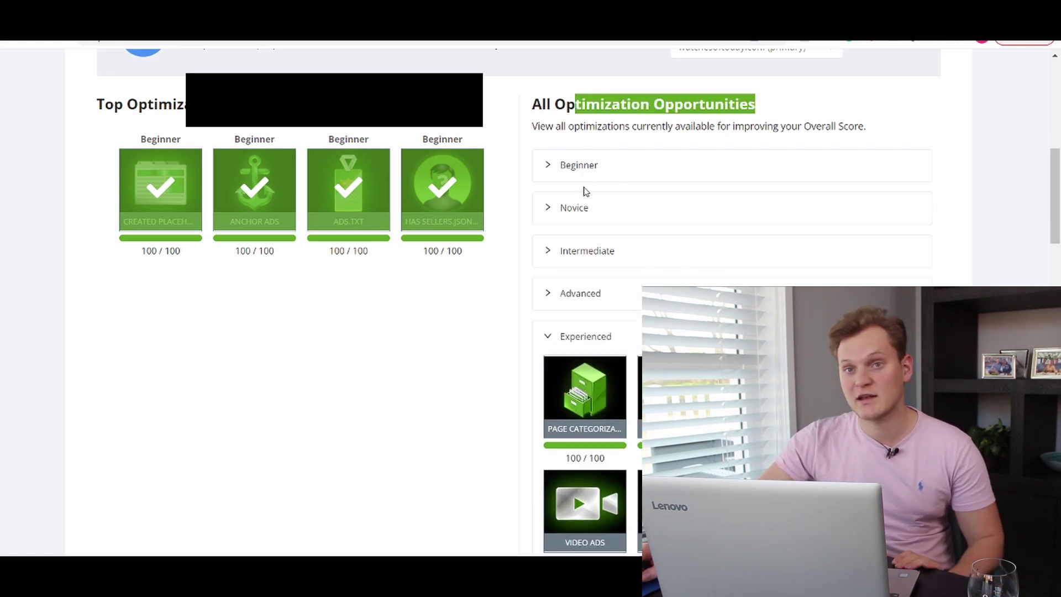
{"action": "left_click", "coordinate": [615, 339]}
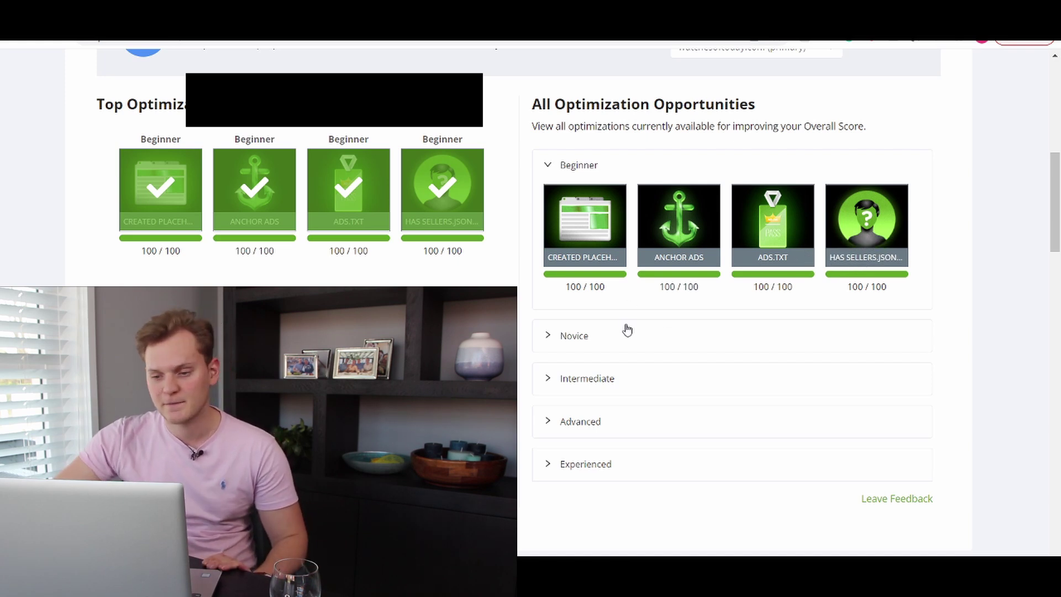
Collapse Beginner, review then collapse Novice, and expand the Intermediate tier's scores.
{"action": "left_click", "coordinate": [567, 167]}
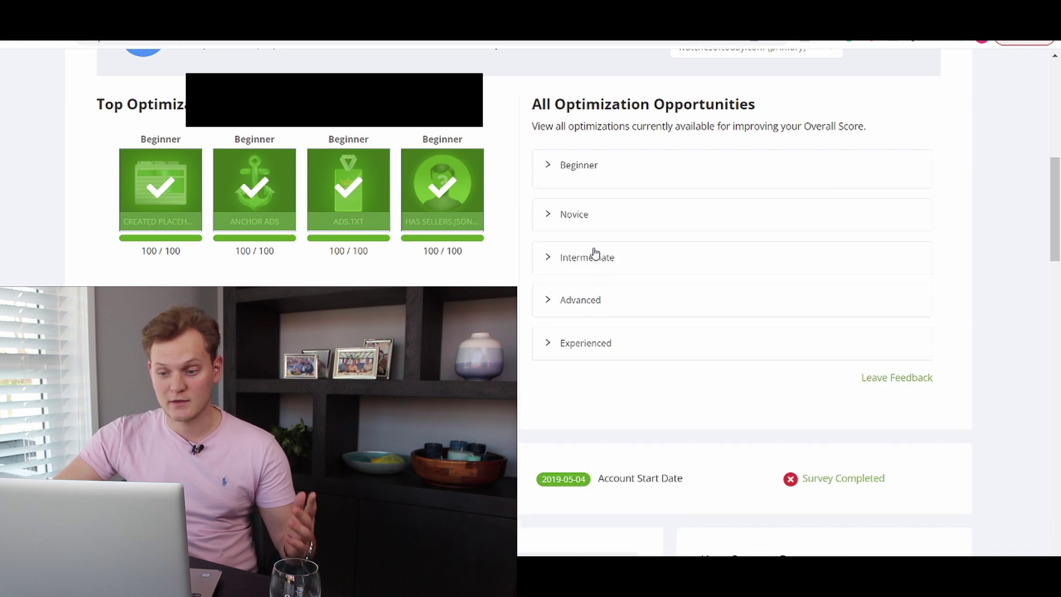
{"action": "left_click", "coordinate": [588, 215]}
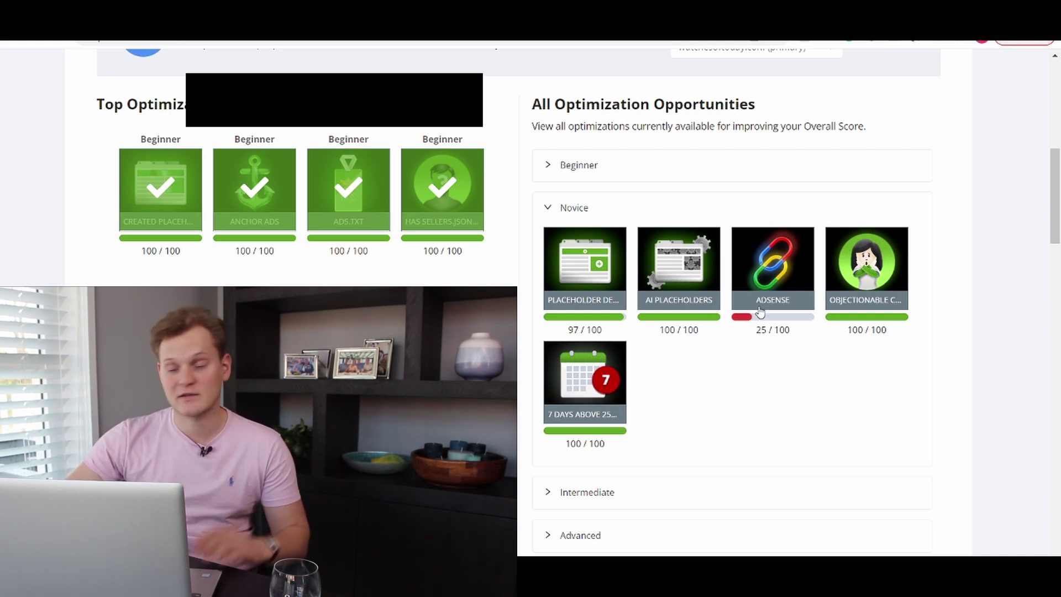
{"action": "left_click", "coordinate": [601, 201]}
{"action": "left_click", "coordinate": [602, 251]}
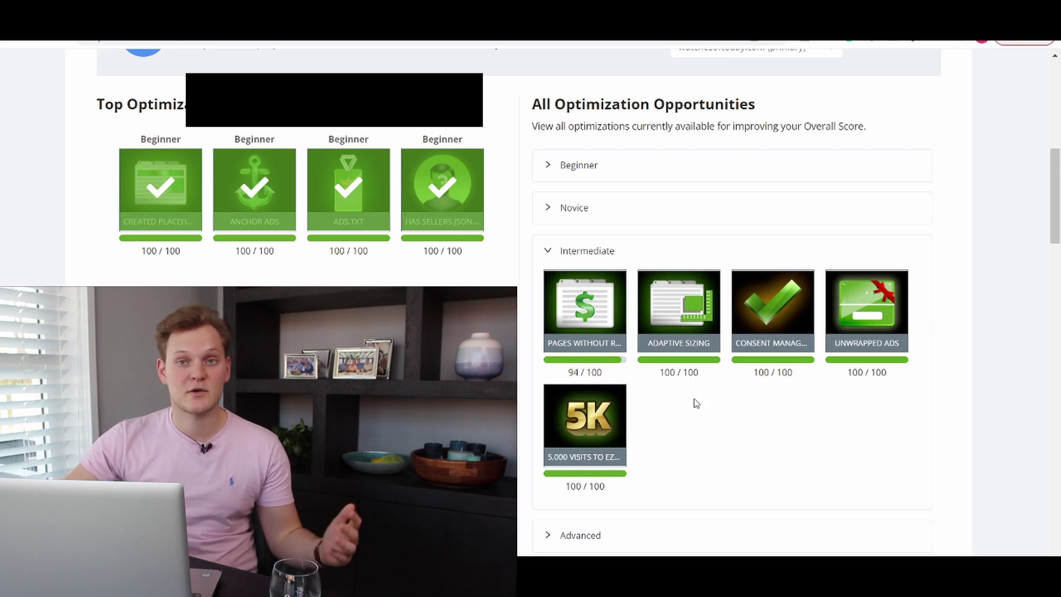
{"action": "scroll", "coordinate": [658, 403], "scroll_direction": "down", "scroll_amount": 4}
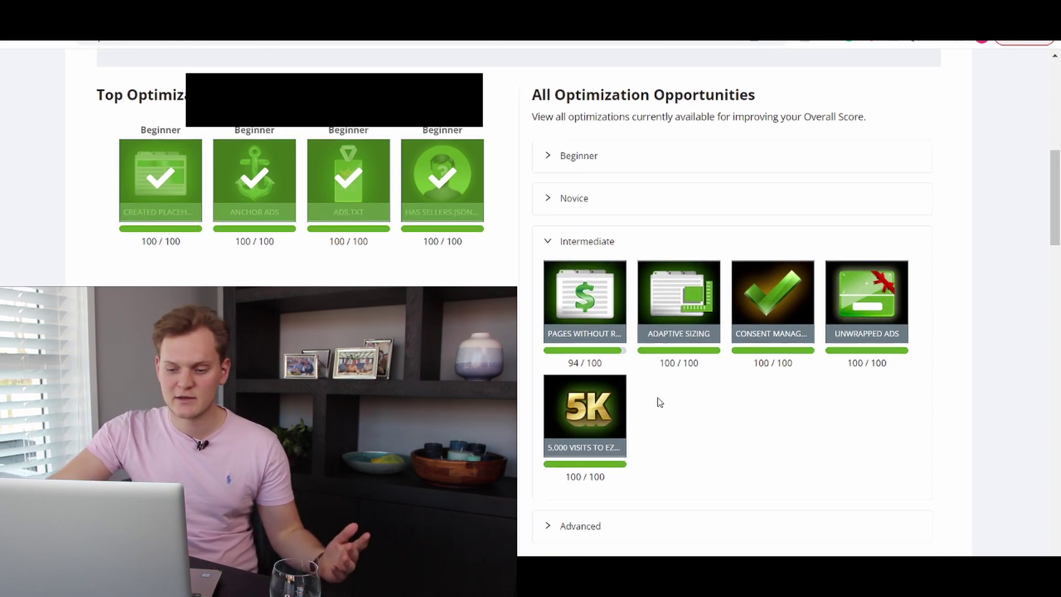
Collapse Intermediate and review the Advanced optimization scores, then collapse Advanced.
{"action": "left_click", "coordinate": [587, 59]}
{"action": "scroll", "coordinate": [582, 161], "scroll_direction": "up", "scroll_amount": 1}
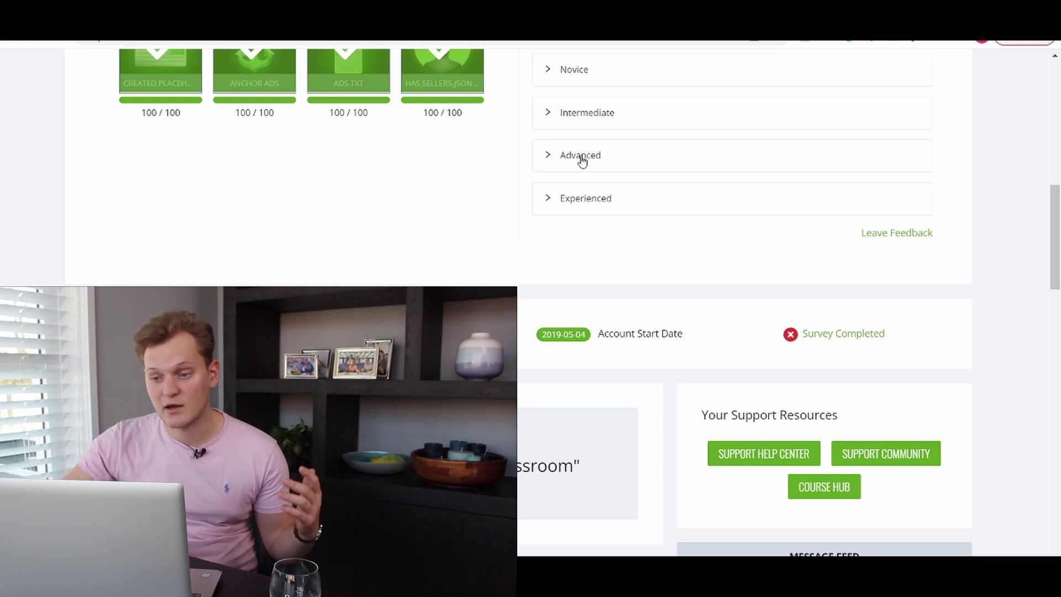
{"action": "left_click", "coordinate": [581, 159]}
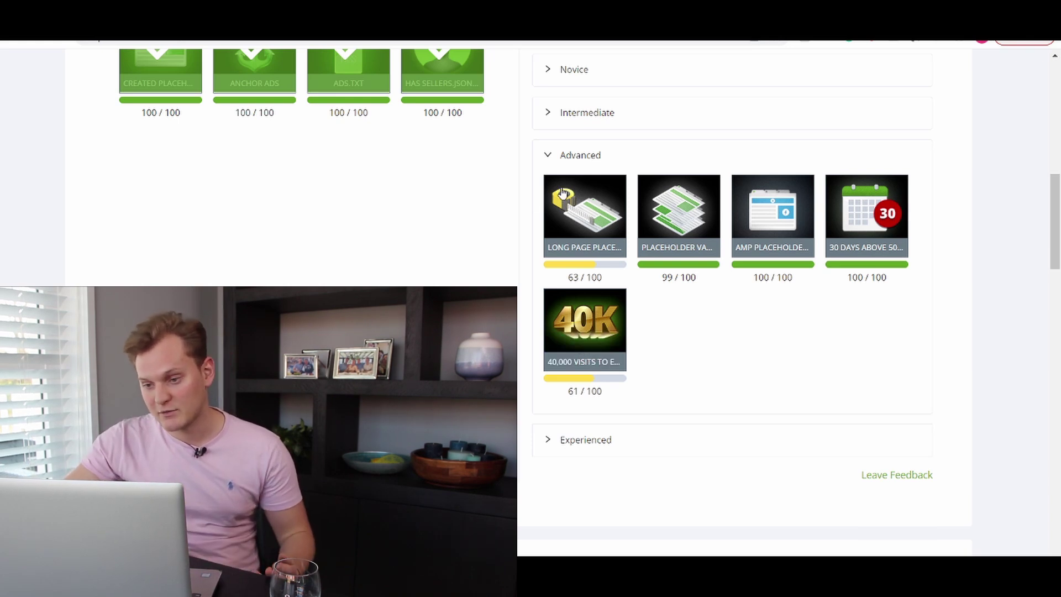
{"action": "left_click", "coordinate": [578, 161]}
Review the Experienced optimization scores, then collapse Experienced and return to the top.
{"action": "left_click", "coordinate": [606, 209]}
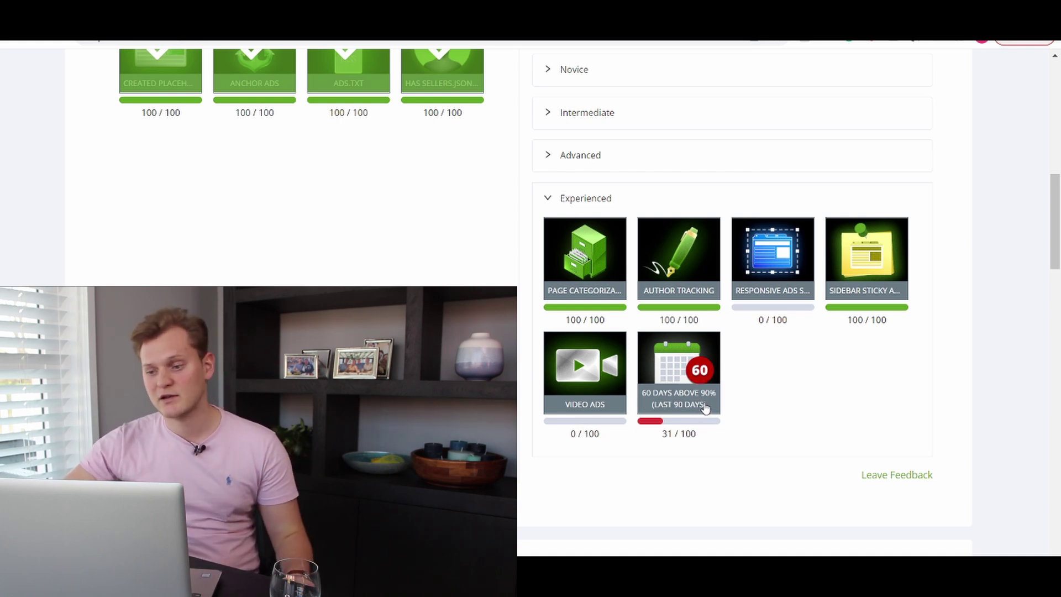
{"action": "left_click", "coordinate": [642, 206]}
{"action": "scroll", "coordinate": [640, 210], "scroll_direction": "up", "scroll_amount": 3}
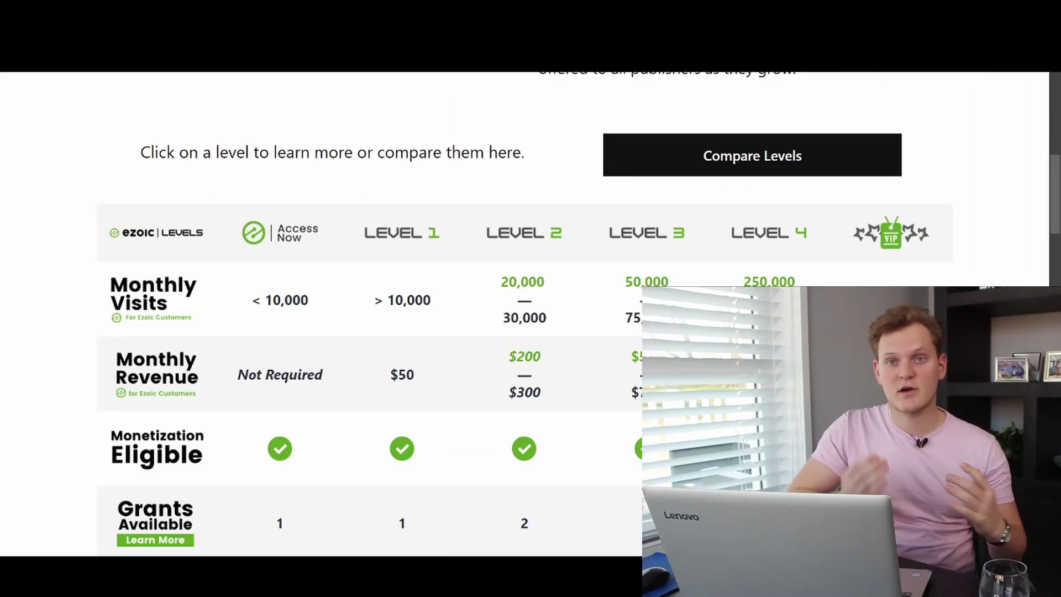
Scroll through the Ezoic Levels comparison table down to the Added Benefits row.
{"action": "scroll", "coordinate": [486, 171], "scroll_direction": "up", "scroll_amount": 3}
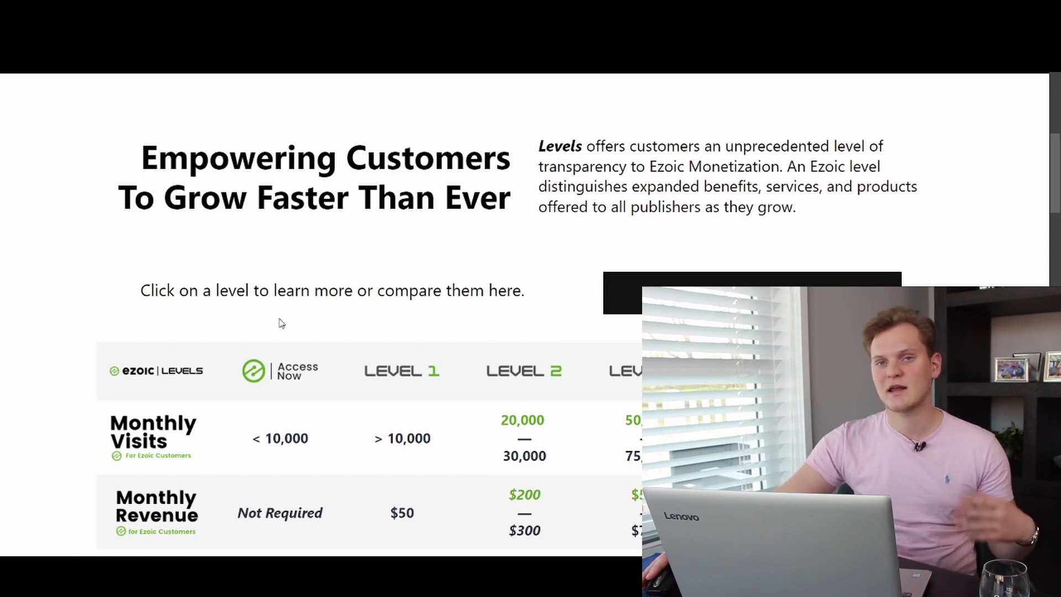
{"action": "scroll", "coordinate": [282, 323], "scroll_direction": "down", "scroll_amount": 3}
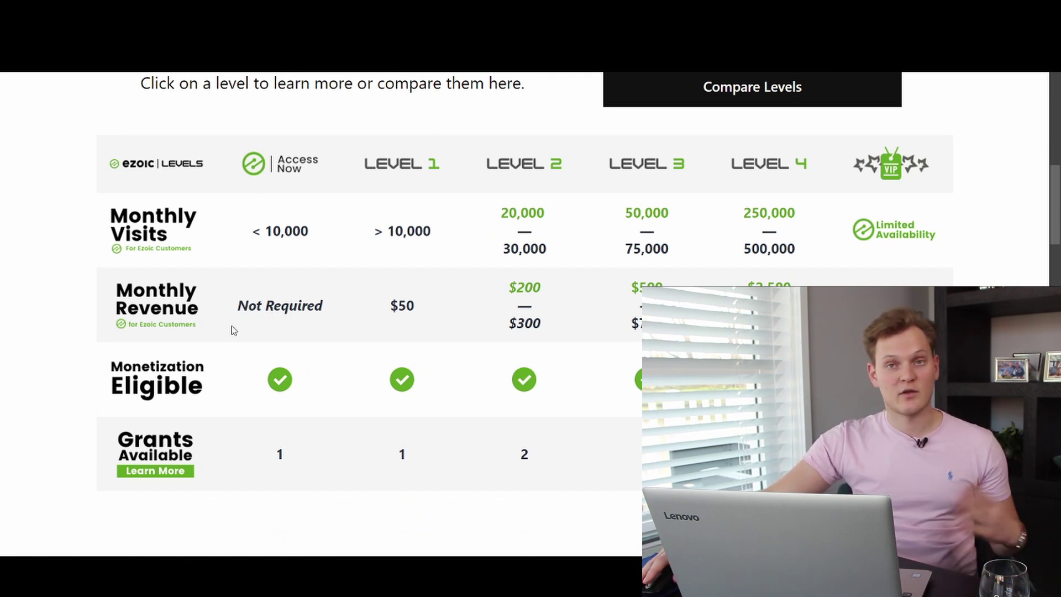
{"action": "scroll", "coordinate": [235, 330], "scroll_direction": "down", "scroll_amount": 3}
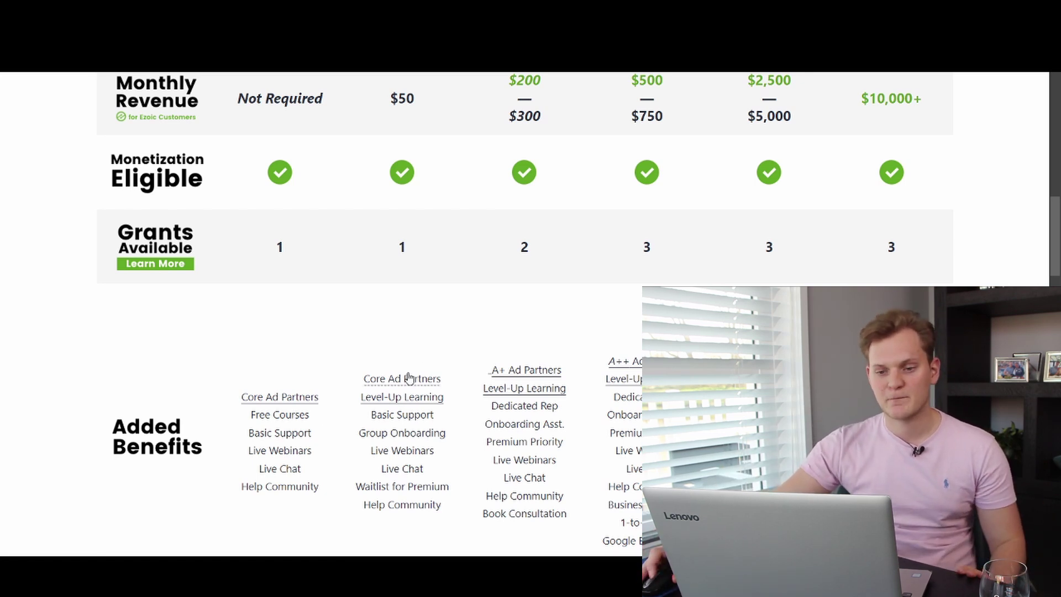
{"action": "scroll", "coordinate": [409, 378], "scroll_direction": "up", "scroll_amount": 2}
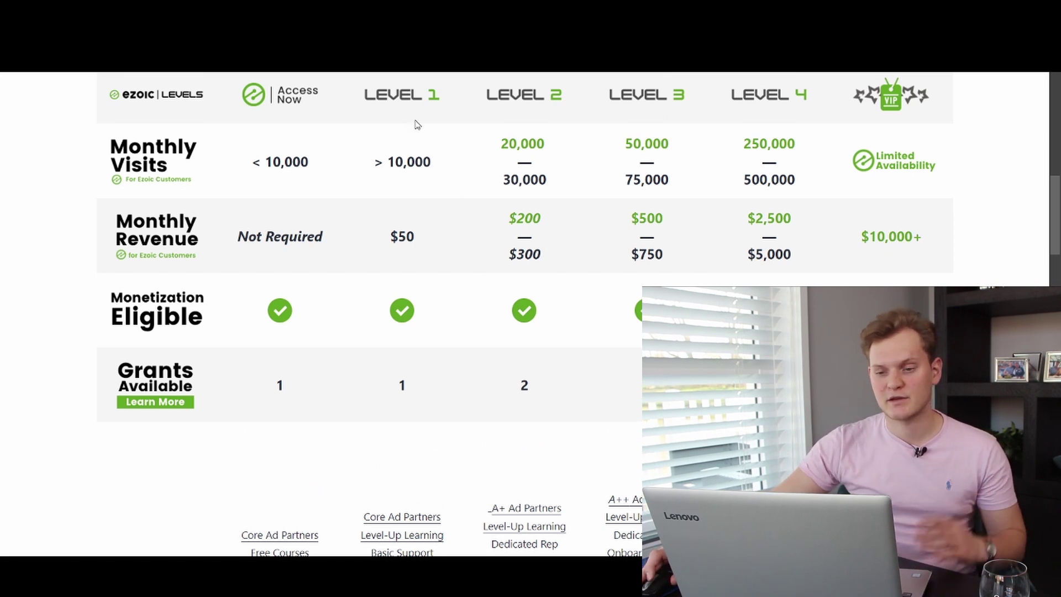
{"action": "scroll", "coordinate": [417, 124], "scroll_direction": "up", "scroll_amount": 1}
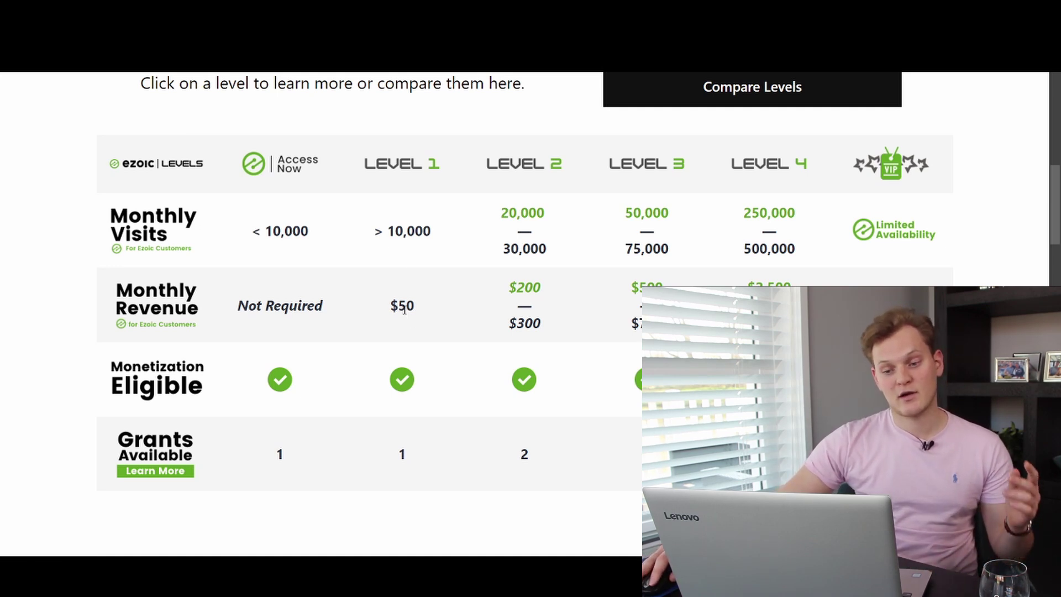
{"action": "scroll", "coordinate": [405, 306], "scroll_direction": "down", "scroll_amount": 1}
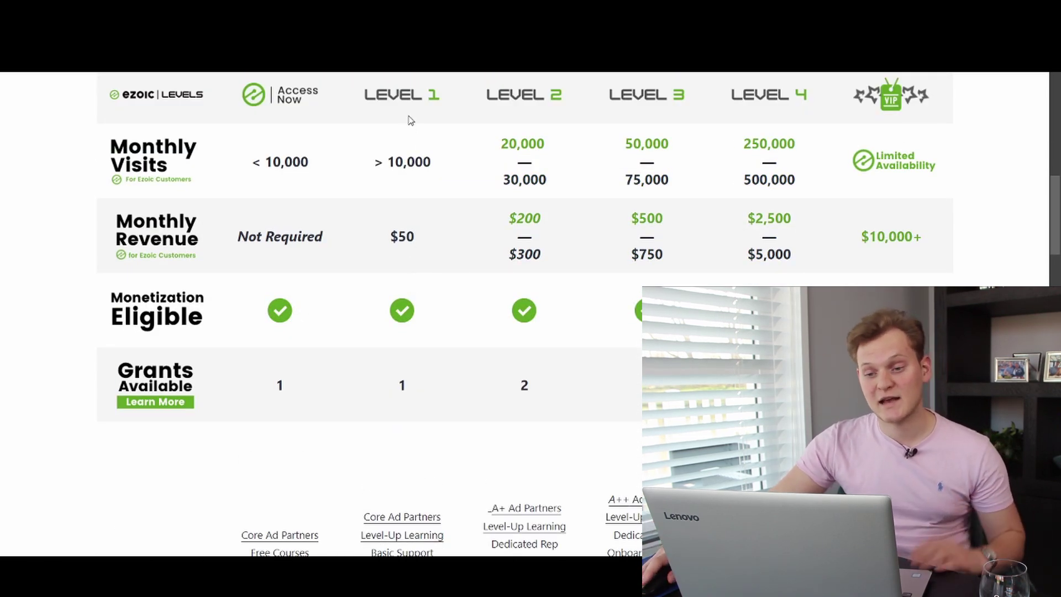
{"action": "scroll", "coordinate": [403, 128], "scroll_direction": "down", "scroll_amount": 3}
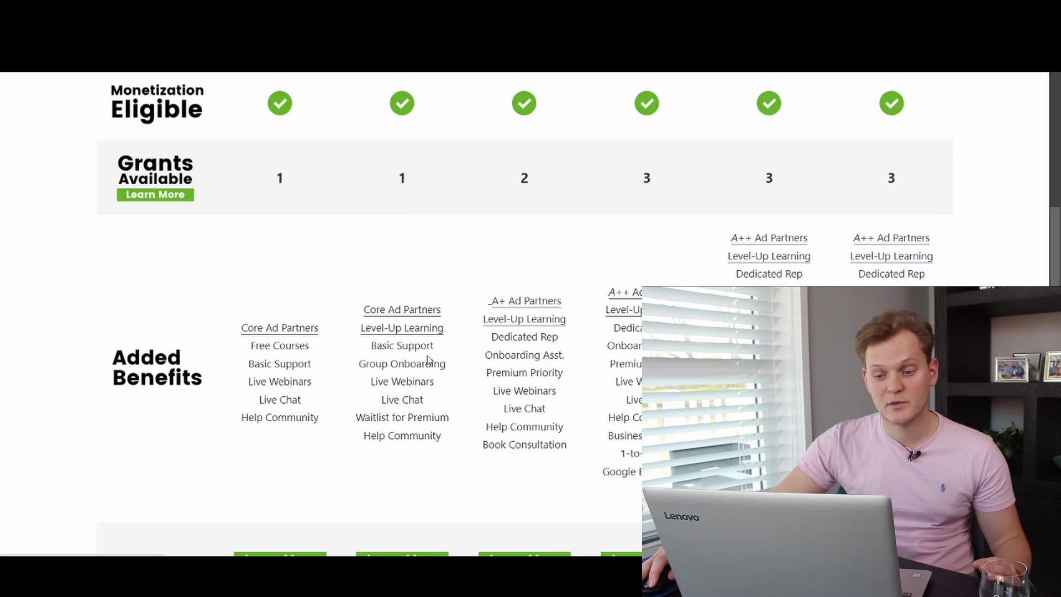
{"action": "left_click_drag", "start_coordinate": [375, 365], "coordinate": [437, 419]}
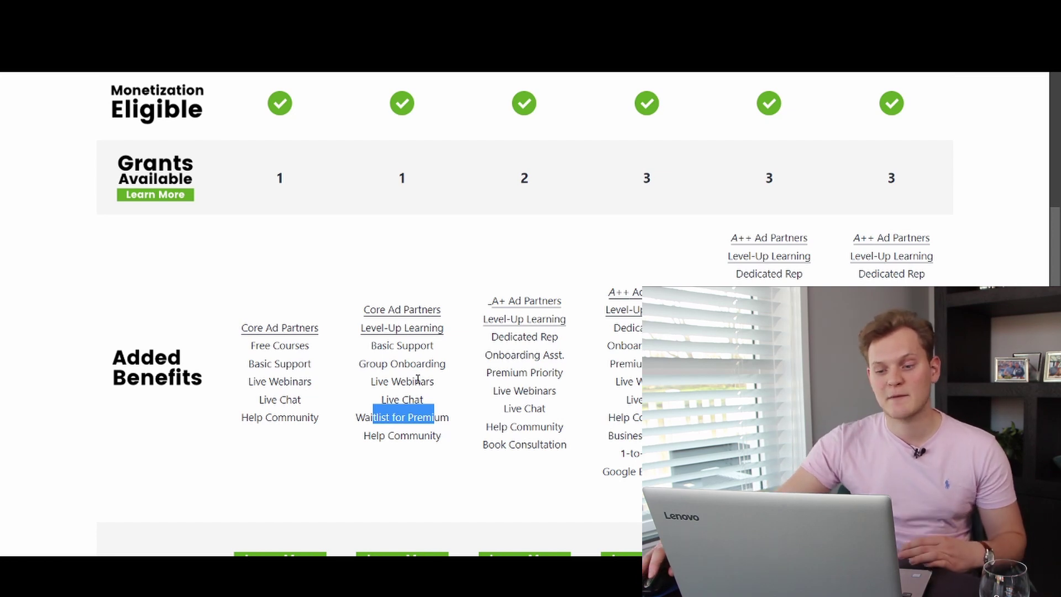
{"action": "left_click", "coordinate": [400, 398]}
{"action": "left_click", "coordinate": [387, 328]}
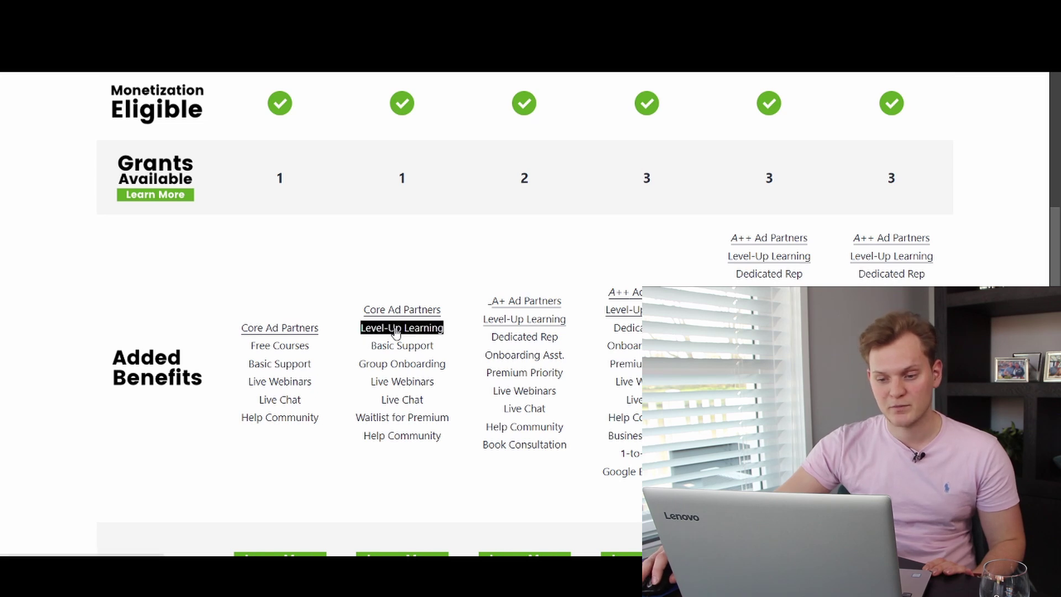
{"action": "left_click_drag", "start_coordinate": [121, 437], "coordinate": [217, 457]}
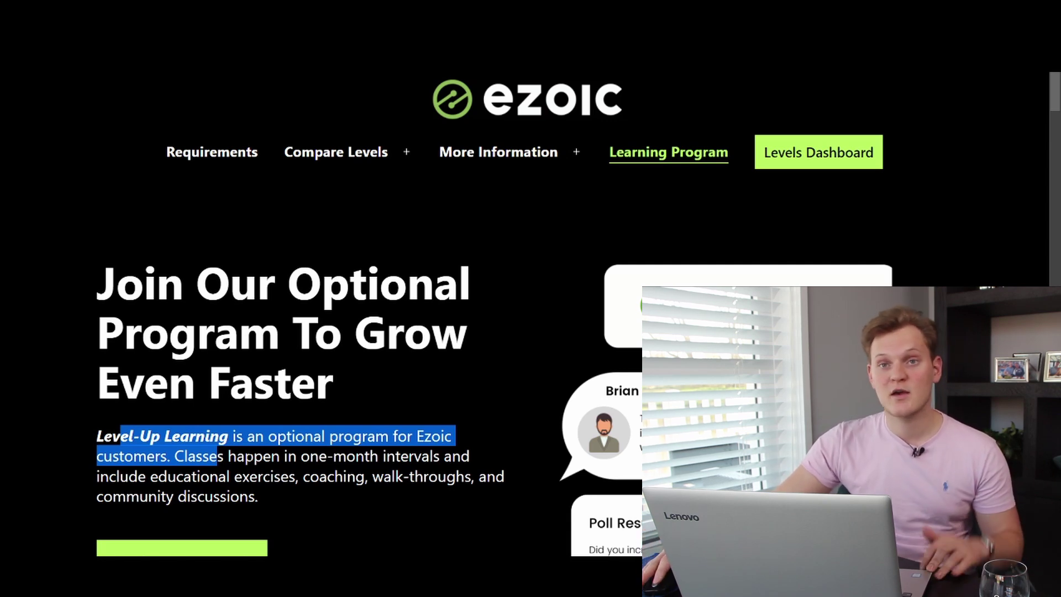
{"action": "left_click_drag", "start_coordinate": [175, 456], "coordinate": [473, 476]}
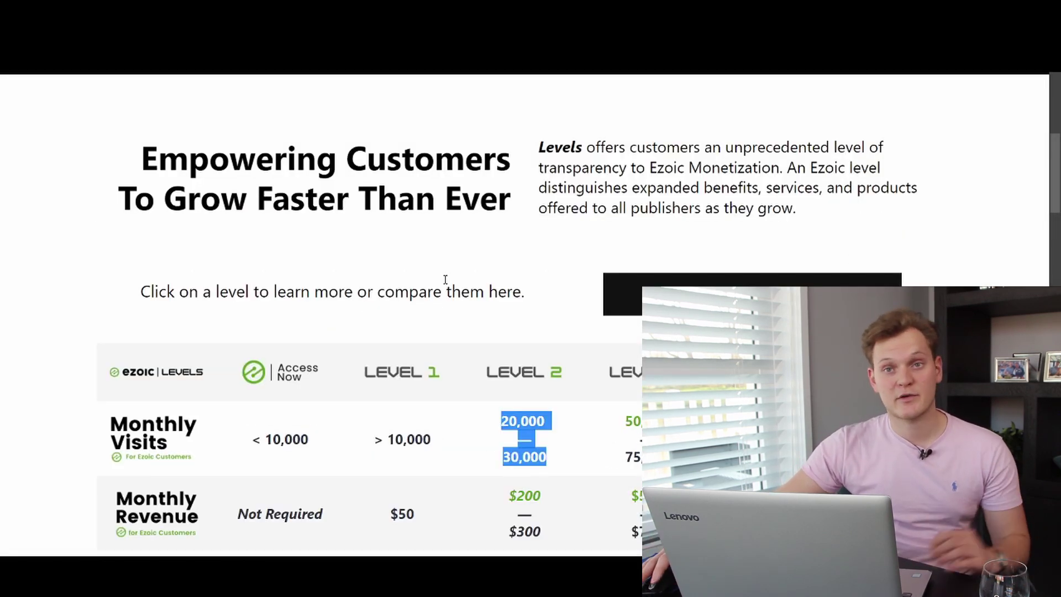
{"action": "scroll", "coordinate": [464, 260], "scroll_direction": "down", "scroll_amount": 10}
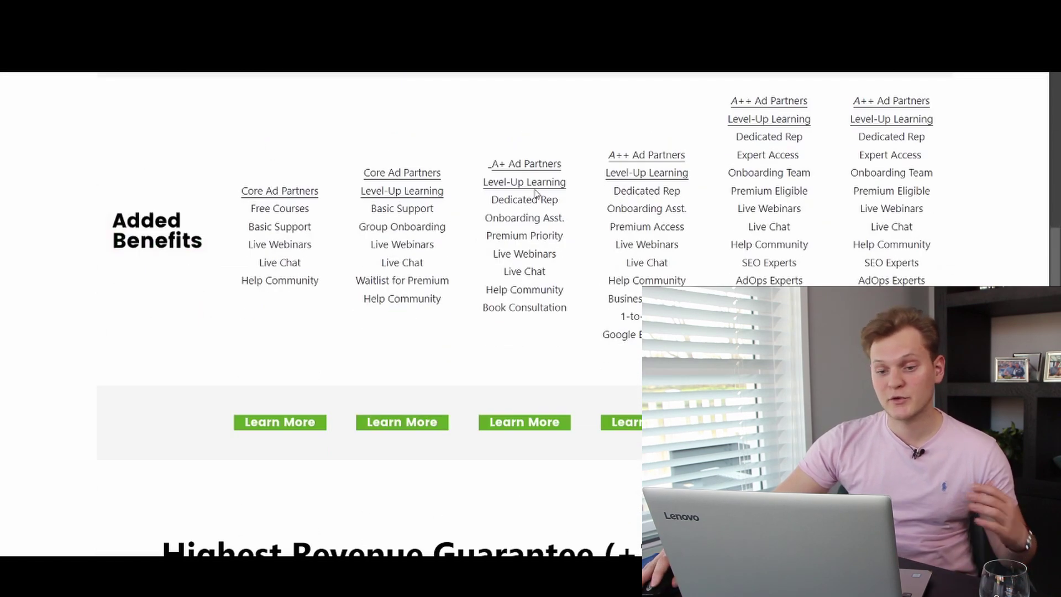
{"action": "left_click_drag", "start_coordinate": [491, 200], "coordinate": [564, 206]}
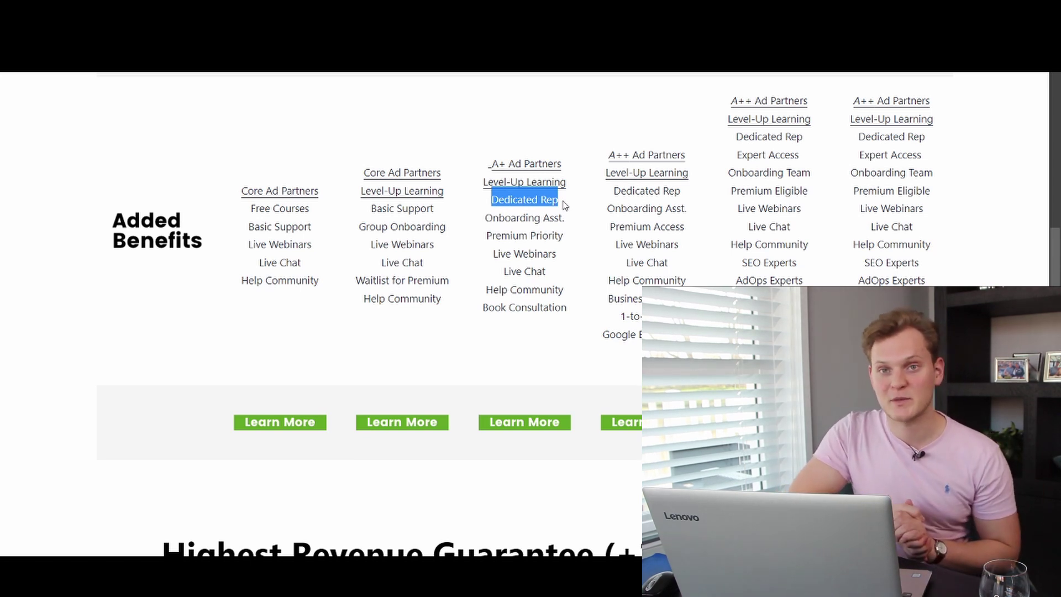
{"action": "triple_click", "coordinate": [560, 218]}
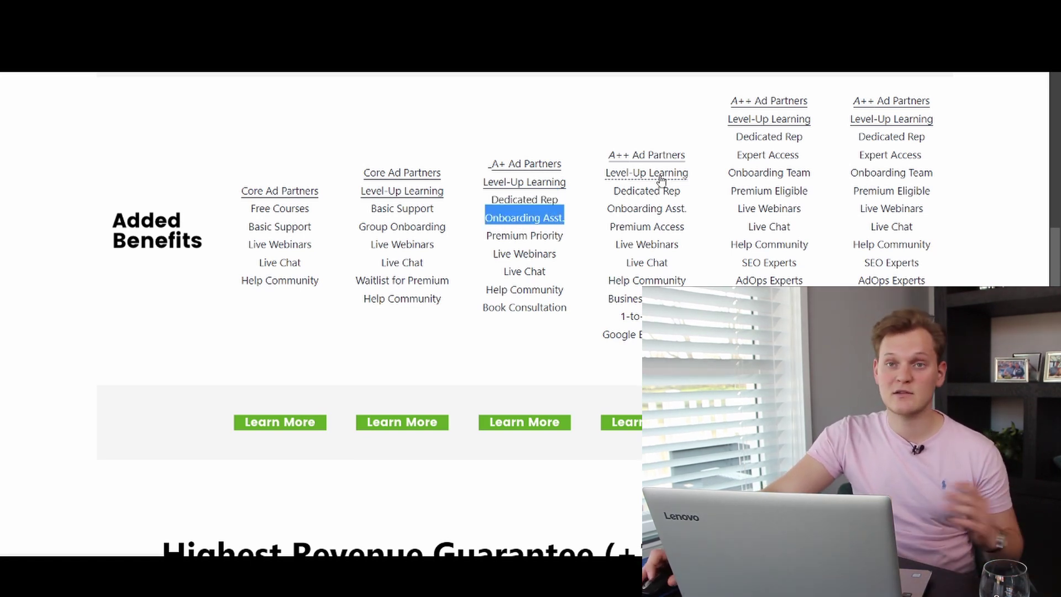
{"action": "scroll", "coordinate": [743, 238], "scroll_direction": "up", "scroll_amount": 10}
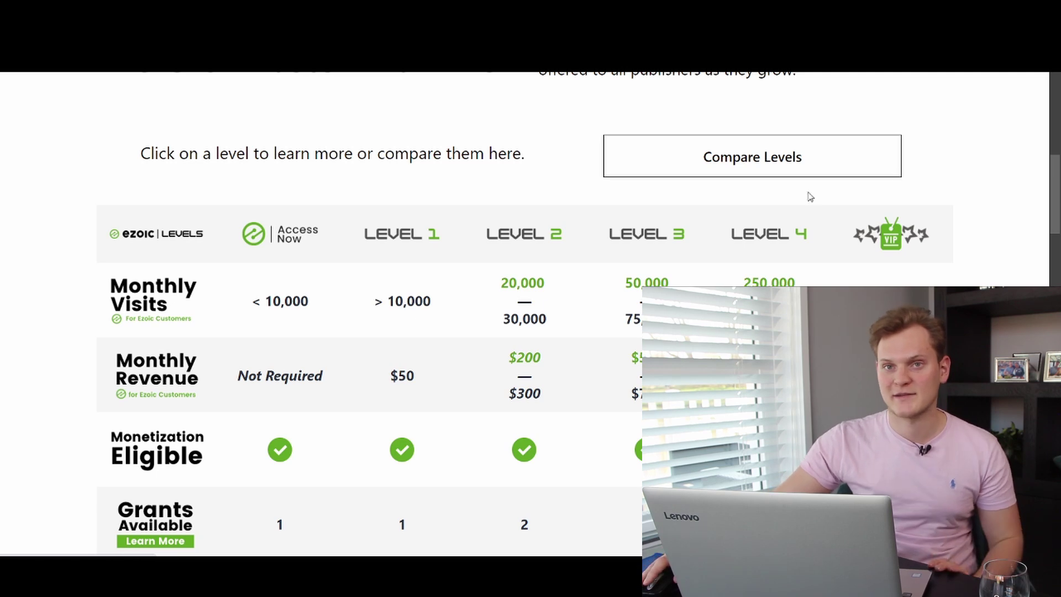
{"action": "scroll", "coordinate": [806, 196], "scroll_direction": "down", "scroll_amount": 8}
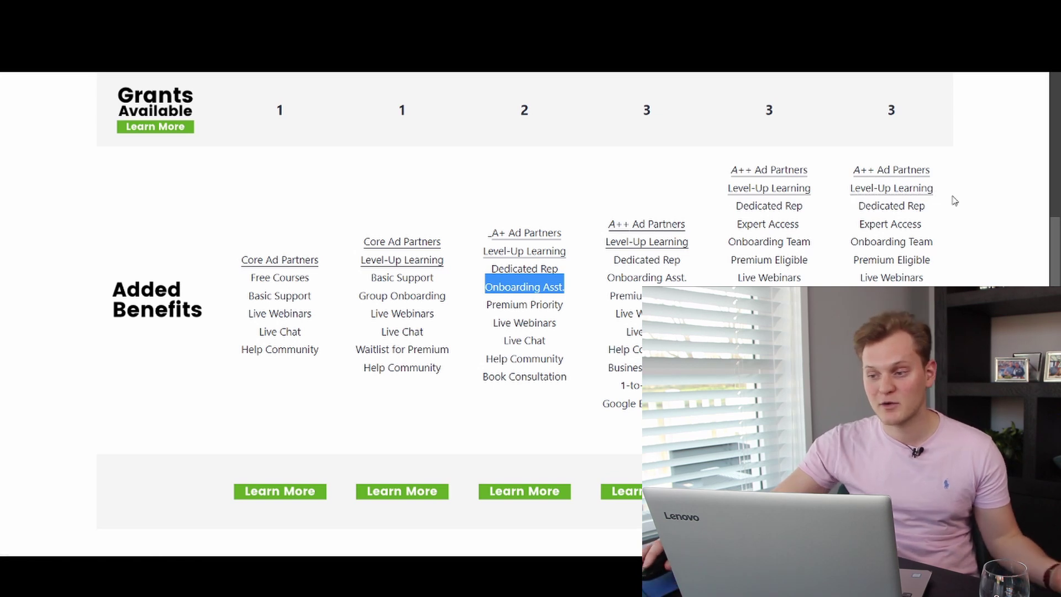
{"action": "left_click_drag", "start_coordinate": [872, 204], "coordinate": [929, 218]}
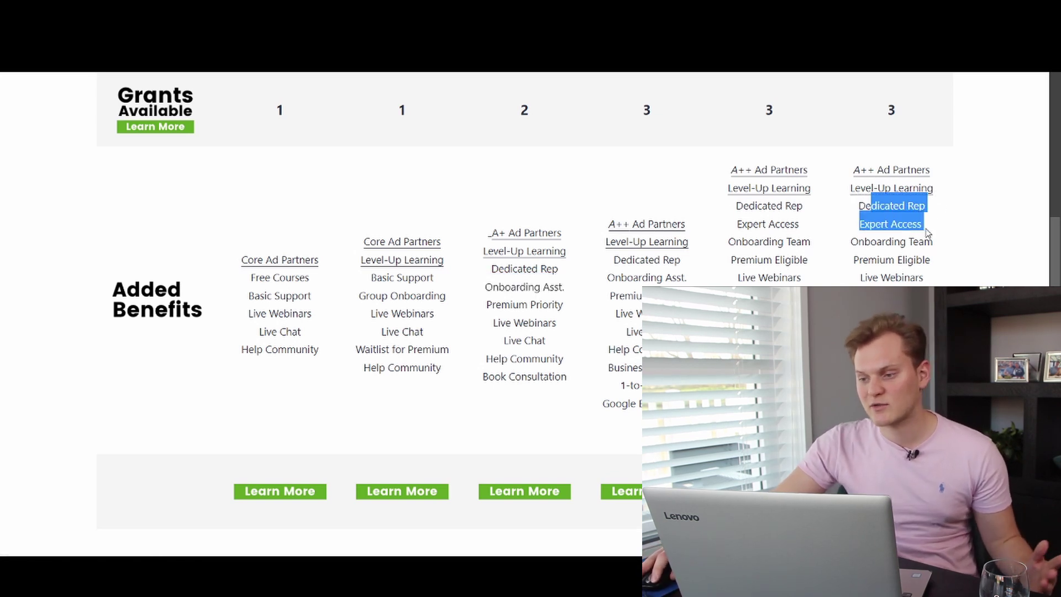
{"action": "left_click_drag", "start_coordinate": [851, 245], "coordinate": [939, 251]}
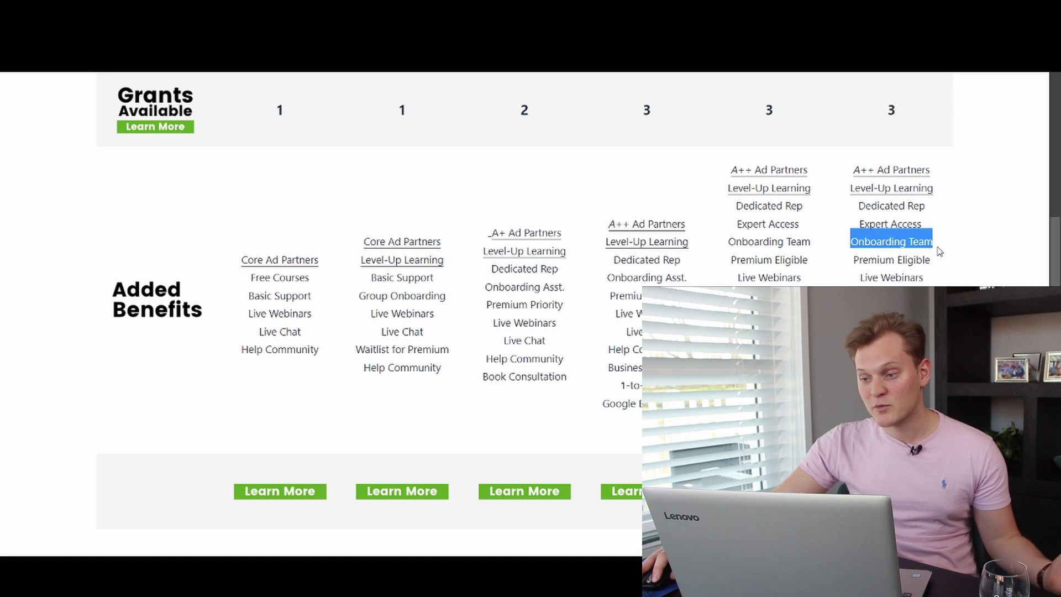
{"action": "left_click_drag", "start_coordinate": [854, 258], "coordinate": [924, 280]}
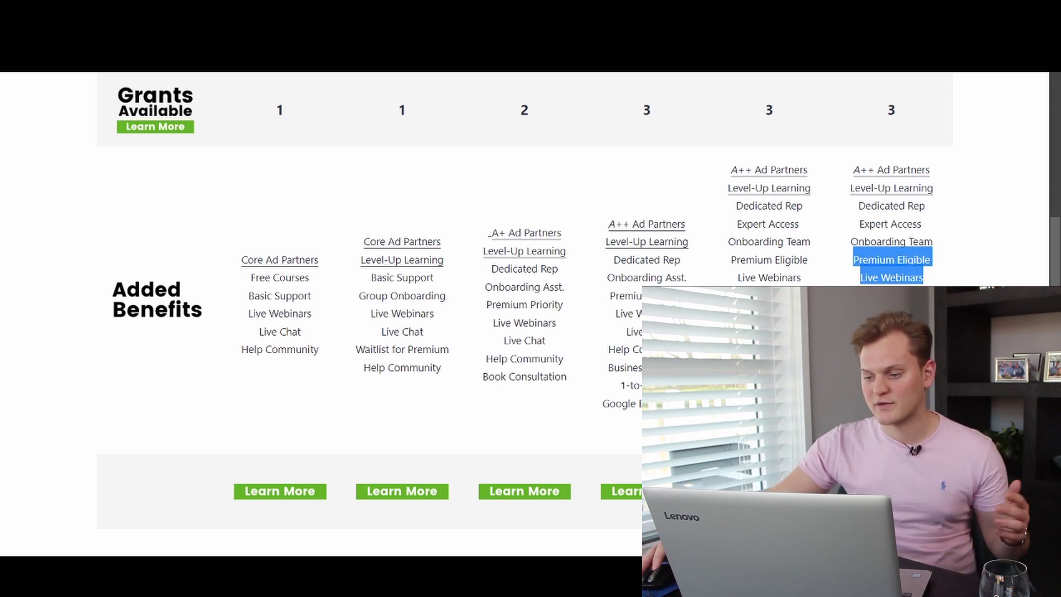
{"action": "scroll", "coordinate": [525, 315], "scroll_direction": "up", "scroll_amount": 6}
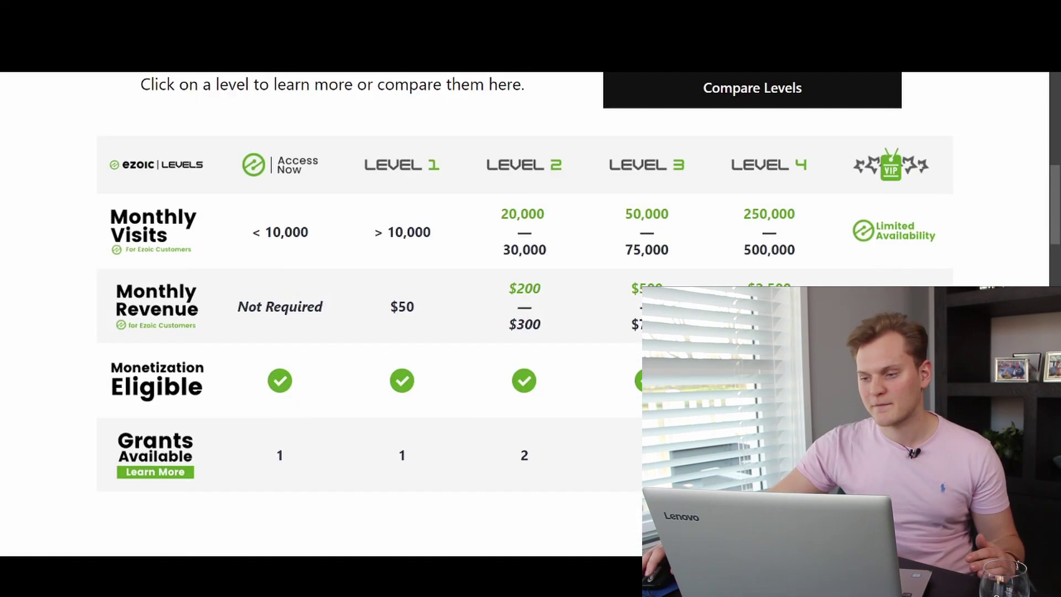